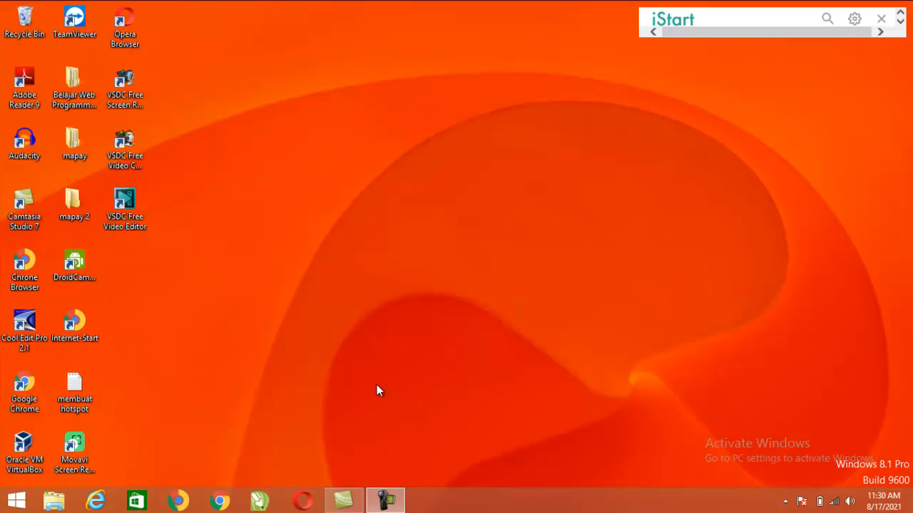
Launch Microsoft Office Word 2007 by searching 'wor' from the Start screen
key(super)
text(word 2007)
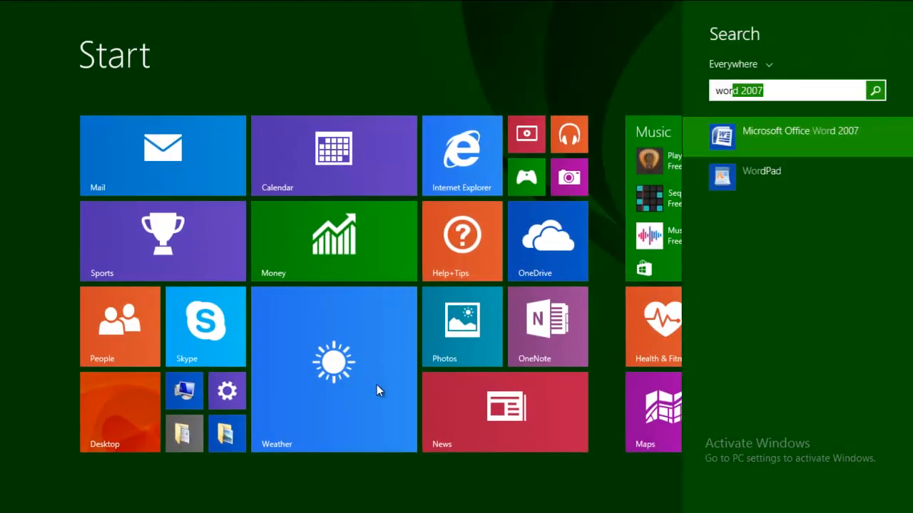
key(Return)
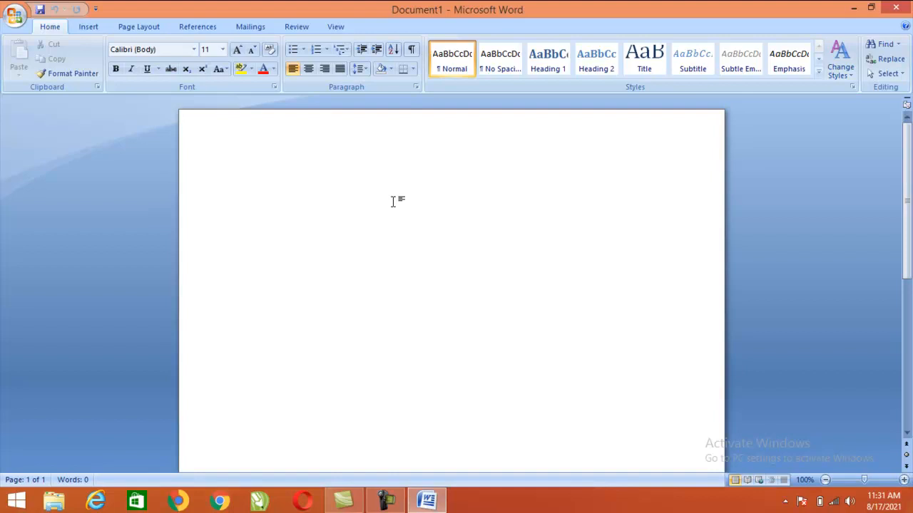
Type SMK JATINEGARA, KABUPATEN SIDOARJO - JAWA TIMUR and DINAS PENDIDIKAN SIDOARJO on separate lines
text(SMK JA)
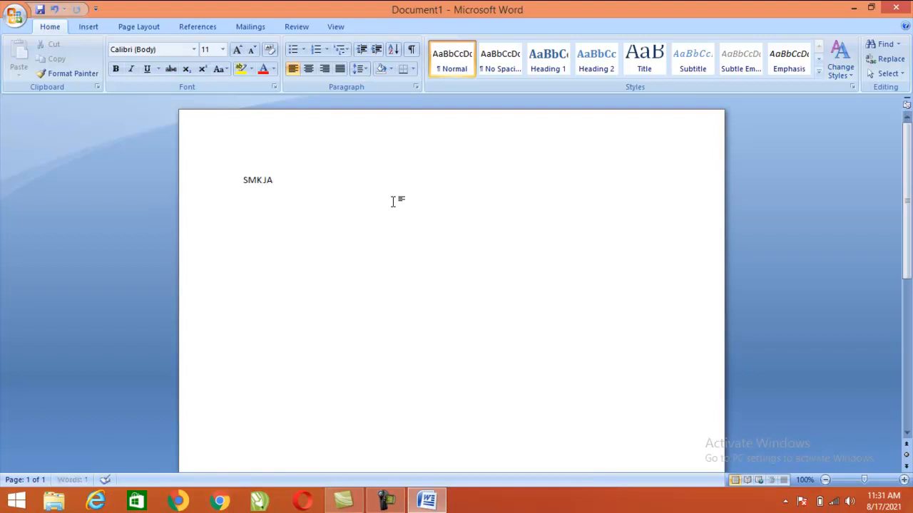
text(TINEGARA)
key(Return)
text(KAB)
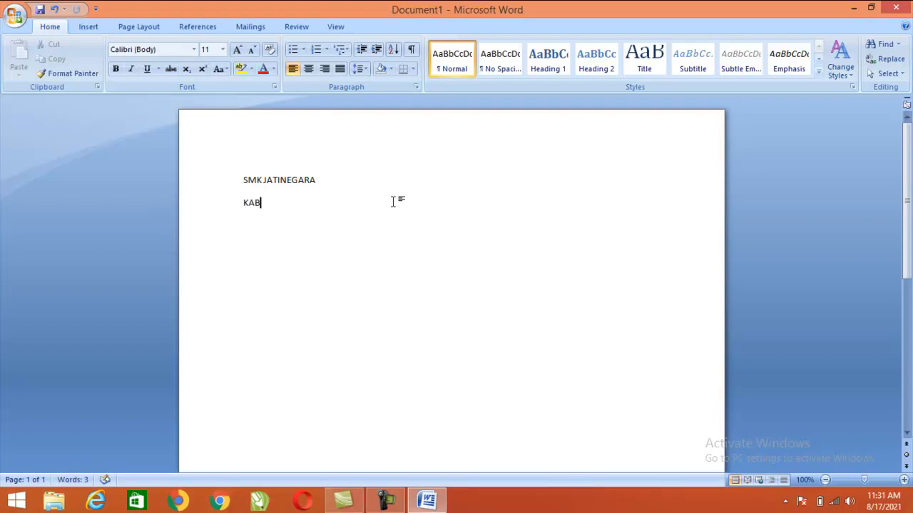
text(UPATEN SIDOAR)
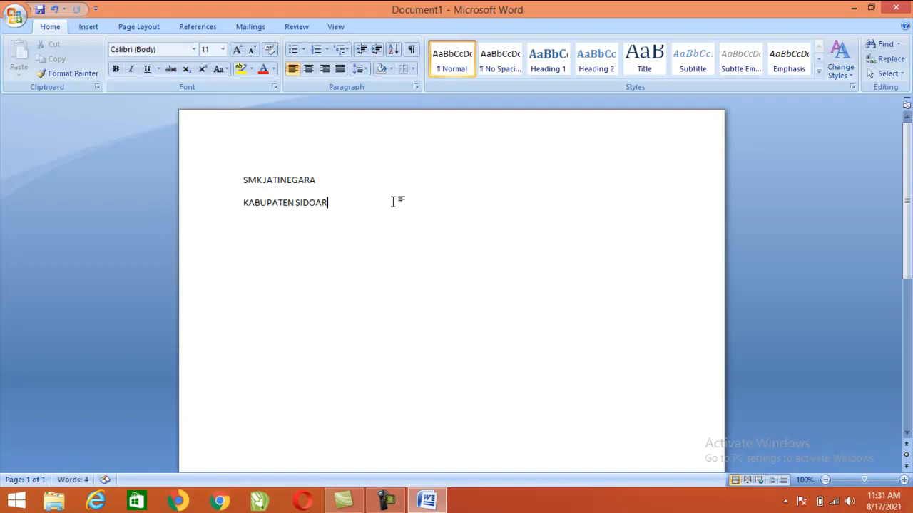
text(JO - JA)
text(WA TIMUR)
key(Return)
text(DINAS)
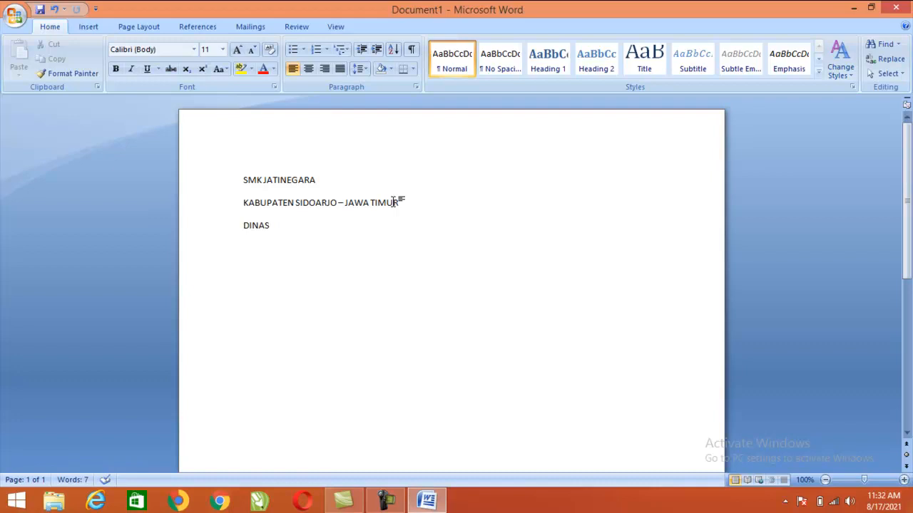
text( PENDIDIKAN)
text(SIDOAR)
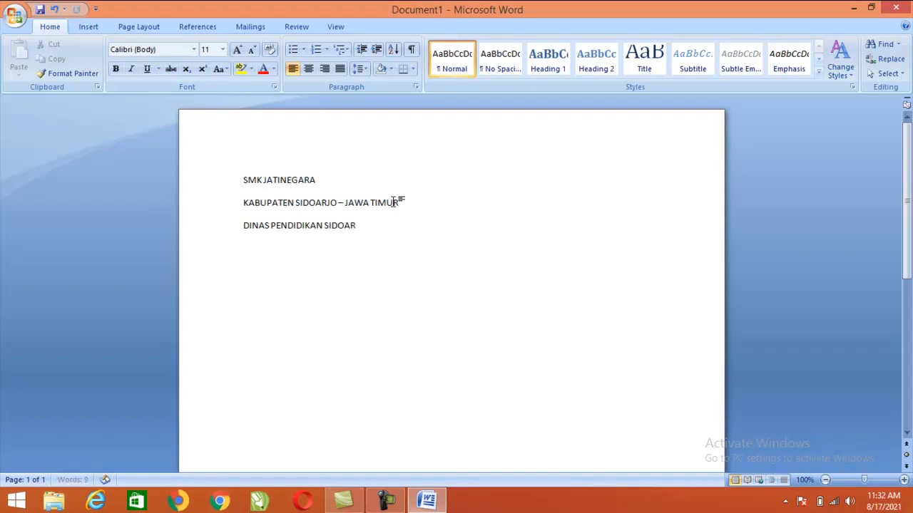
text(JO)
Center the three letterhead lines
key(shift+Up)
key(shift+Up)
key(shift+Home)
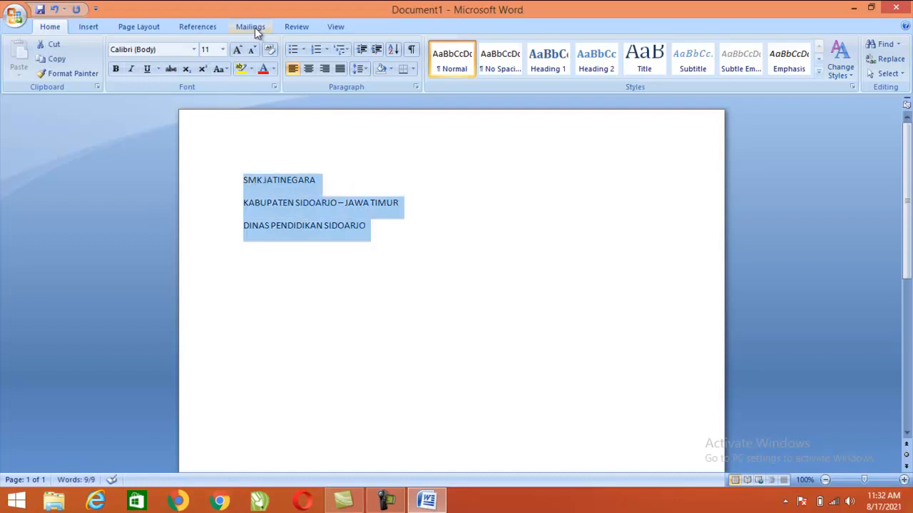
click(324, 69)
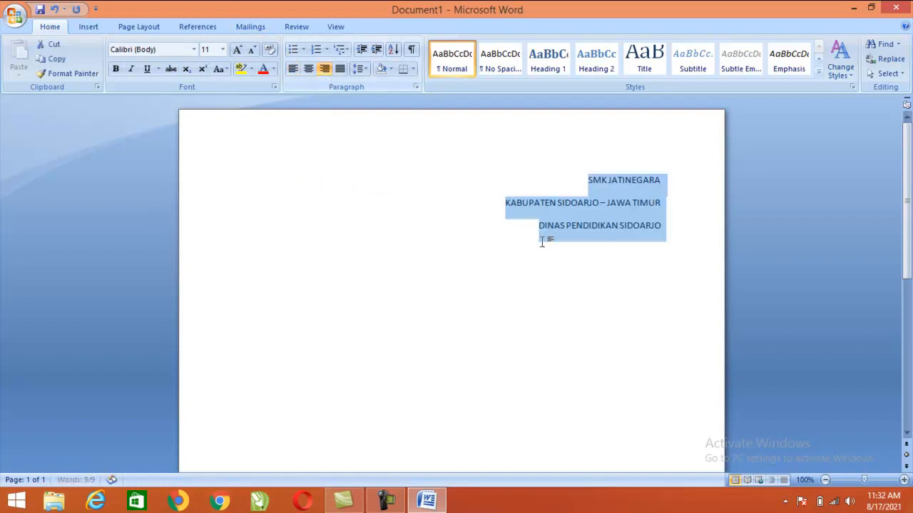
click(308, 68)
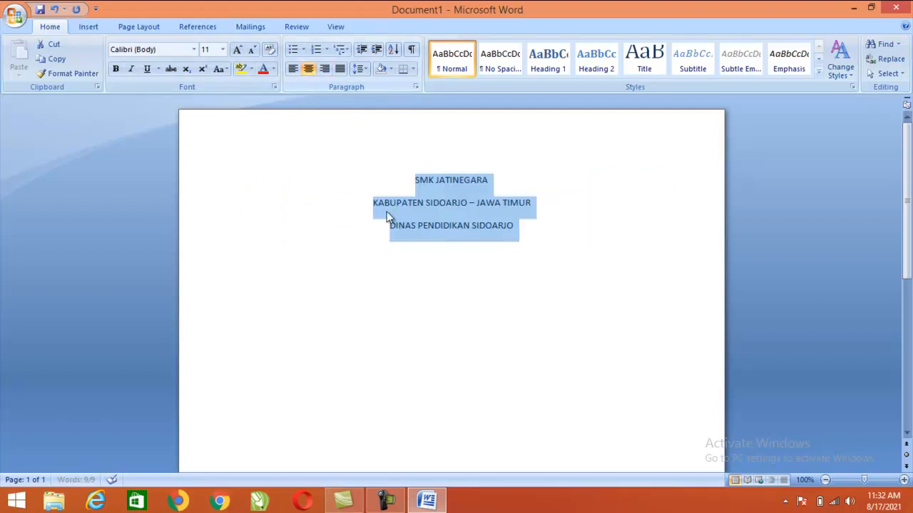
click(470, 256)
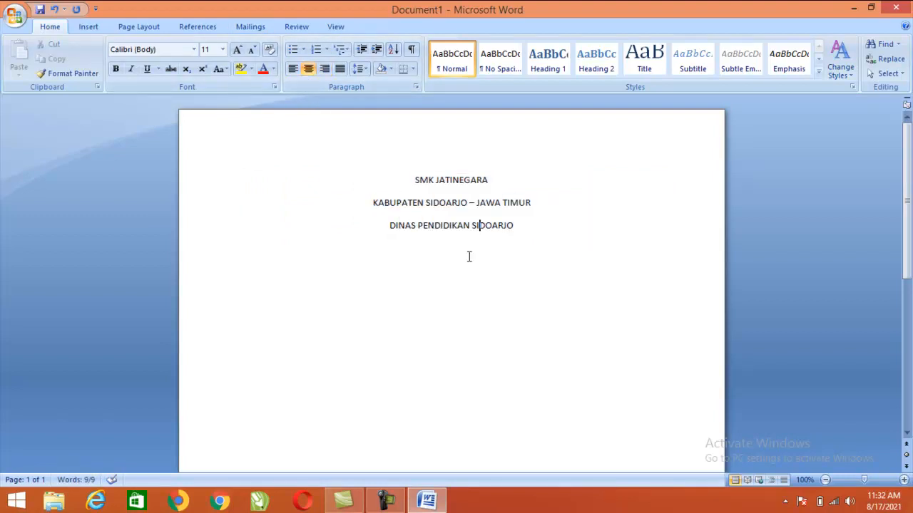
Reduce the letterhead's Spacing After to 0 pt on Page Layout
click(139, 27)
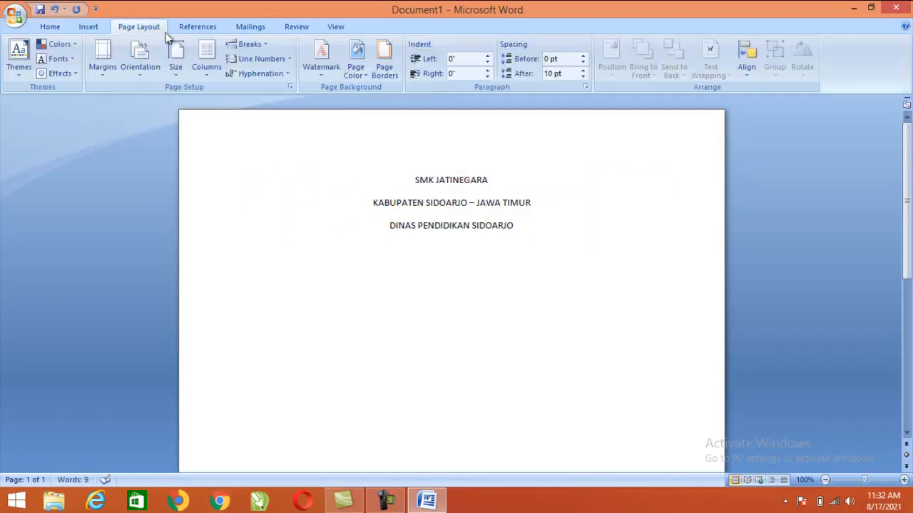
click(582, 78)
click(582, 77)
drag(411, 180, 540, 226)
click(581, 79)
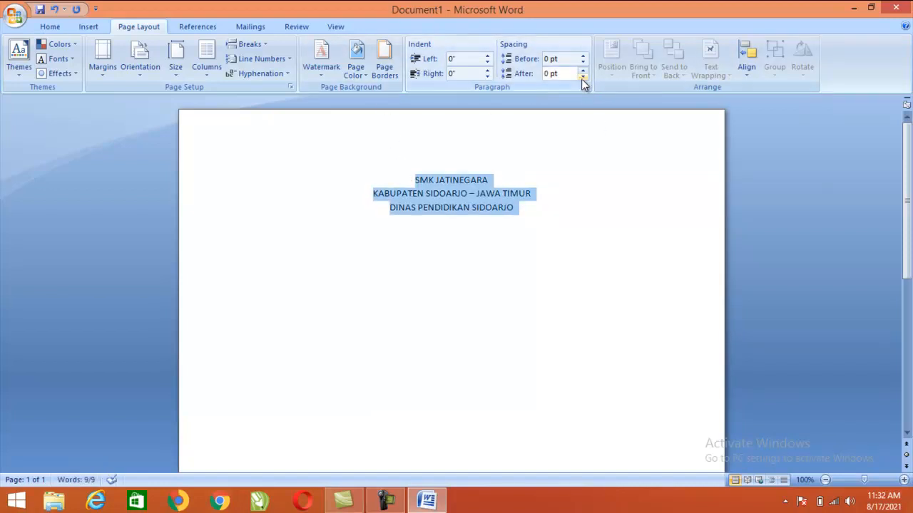
click(521, 266)
drag(416, 180, 558, 212)
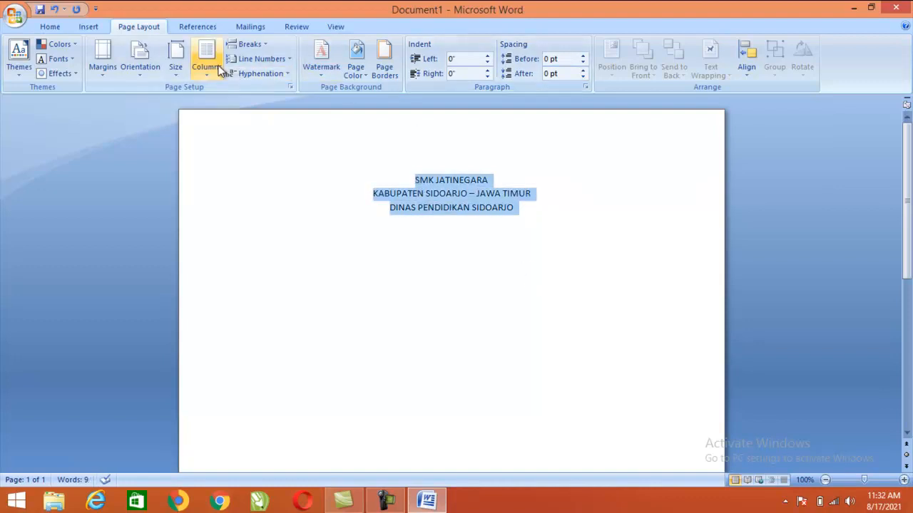
Set the letterhead lines to 22 pt, with SMK JATINEGARA at 36 pt
click(50, 27)
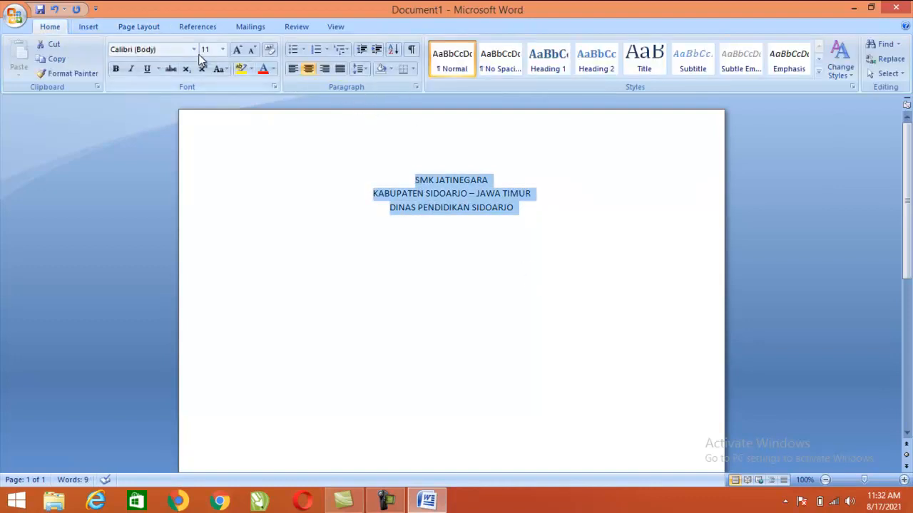
click(223, 49)
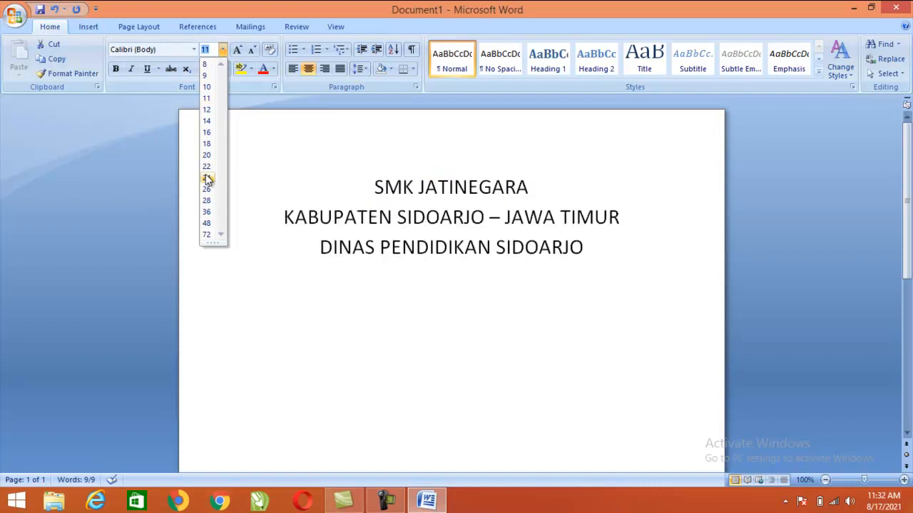
click(207, 166)
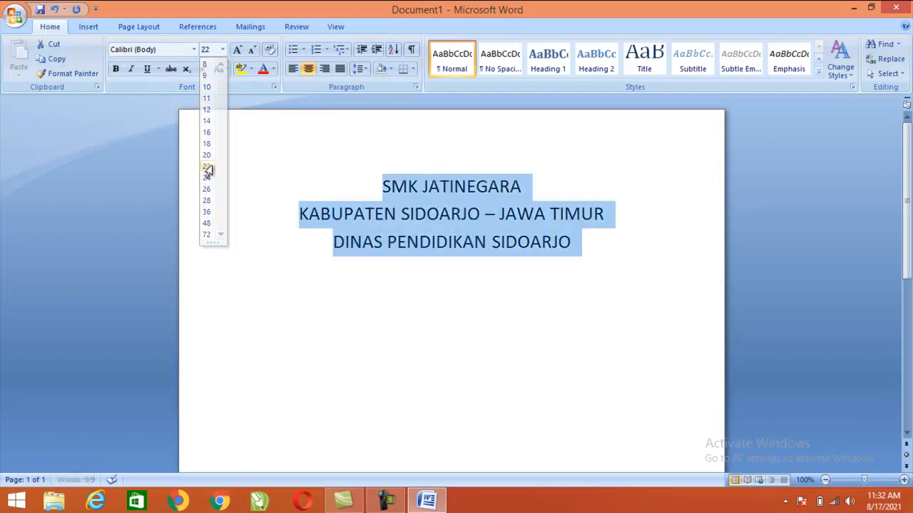
click(620, 263)
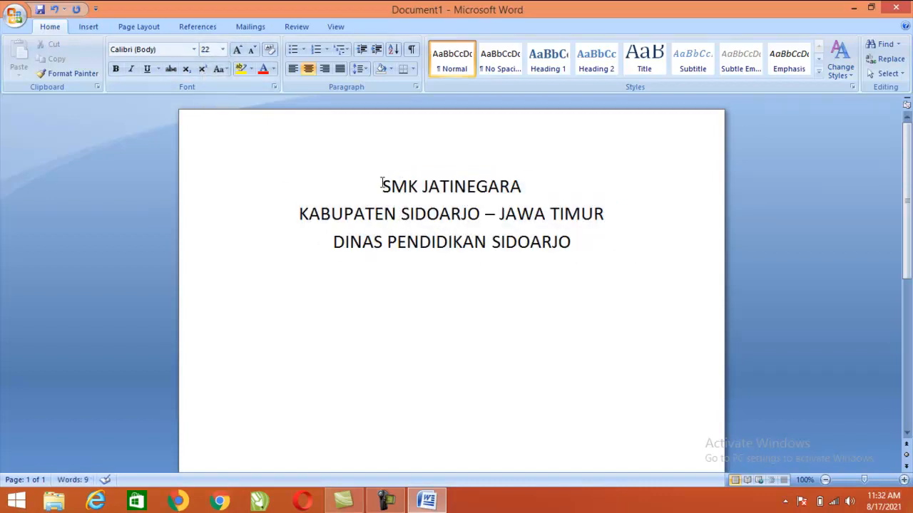
drag(384, 182, 568, 187)
click(222, 49)
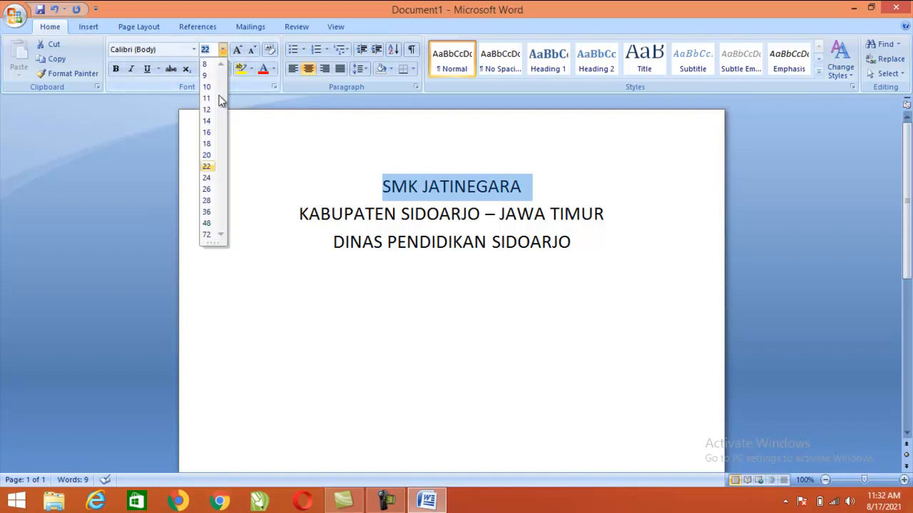
click(207, 214)
click(581, 270)
Apply single line spacing to the three letterhead lines with Ctrl+1
drag(580, 269, 341, 182)
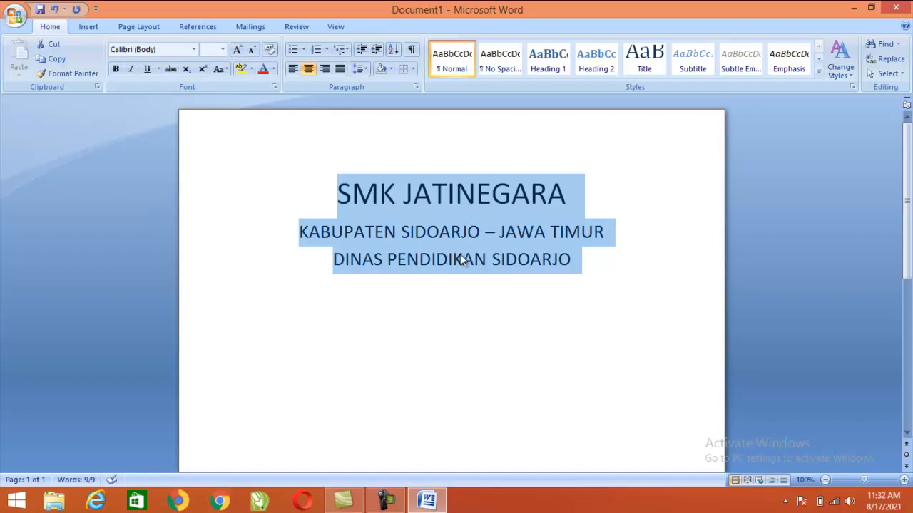
key(ctrl+1)
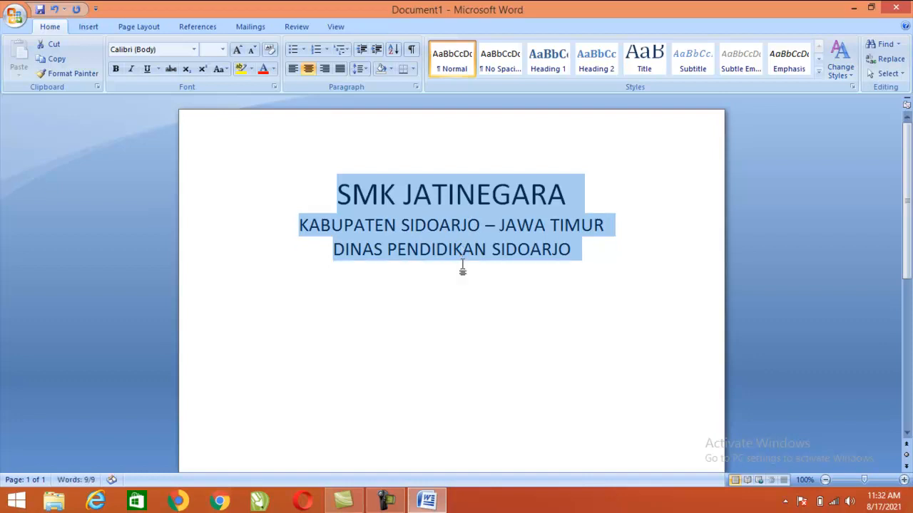
click(619, 260)
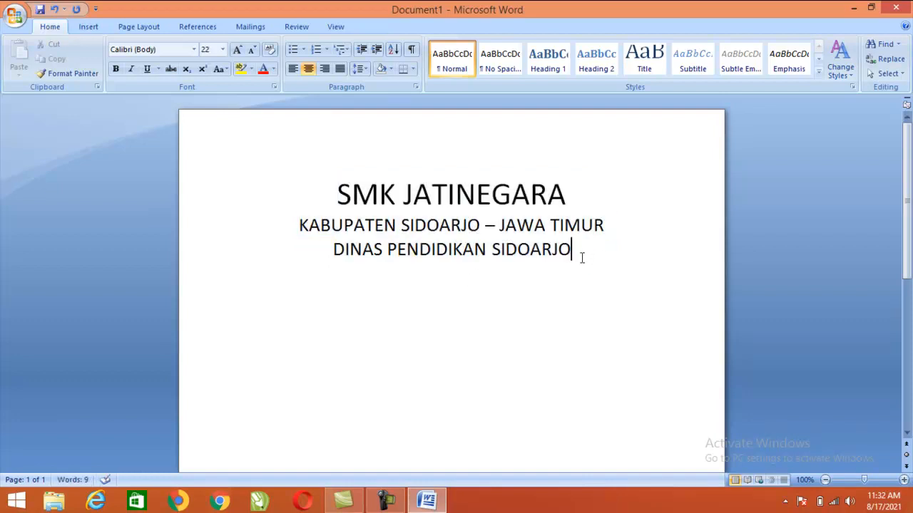
Add a bottom-border rule under the letterhead and start a left-aligned 12 pt line below
click(403, 68)
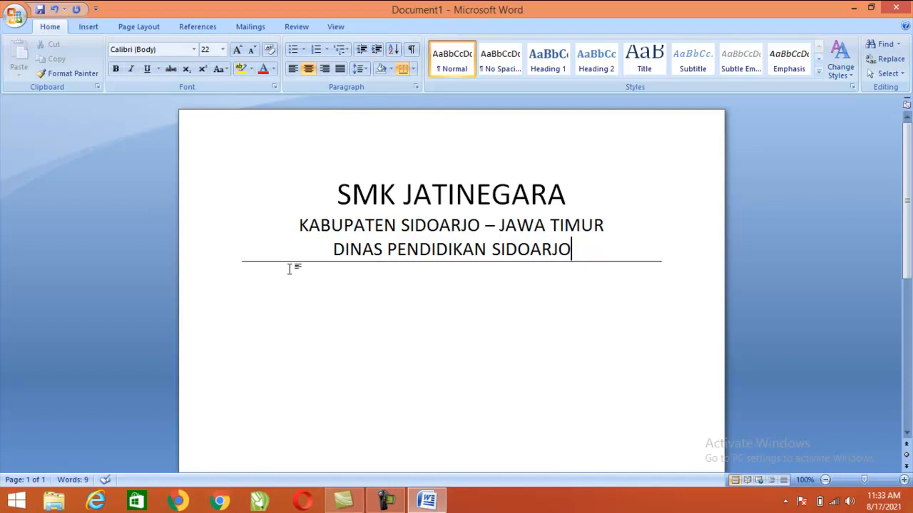
click(257, 296)
double_click(258, 284)
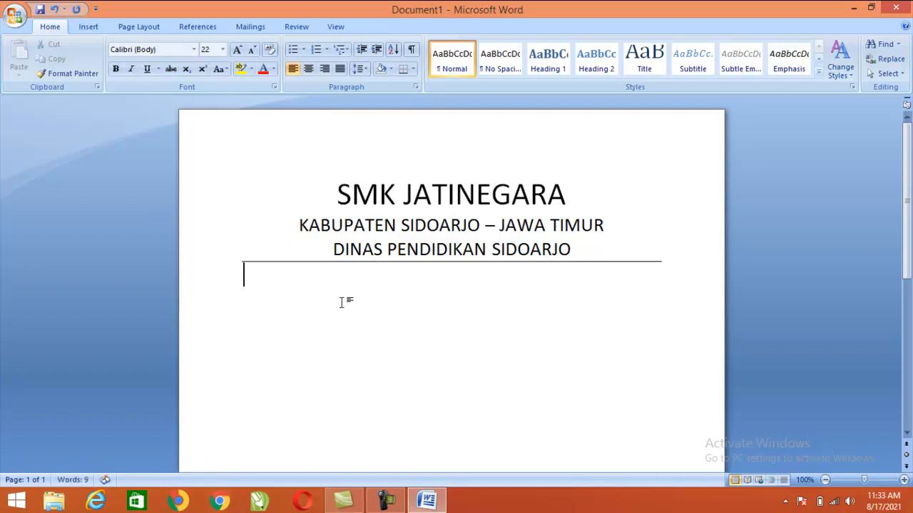
click(224, 55)
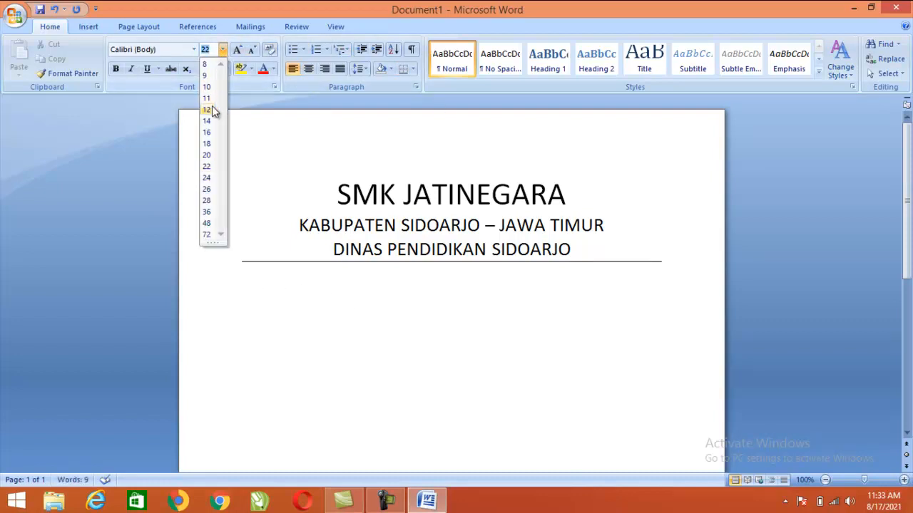
click(212, 112)
key(Return)
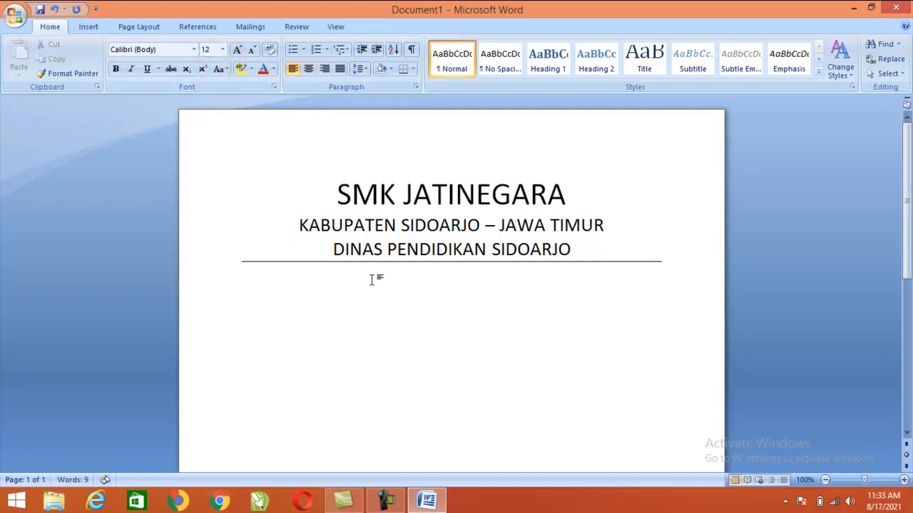
key(BackSpace)
Type the lines 'Lamp :1' and 'Hal :Undangan', with a tab after each label
text(M)
key(BackSpace)
key(BackSpace)
key(BackSpace)
text(amp)
key(Tab)
text(:)
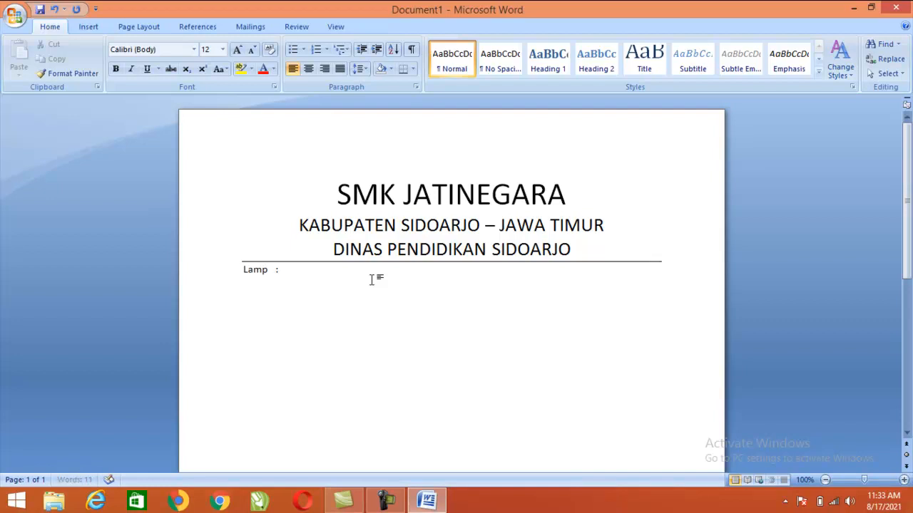
text(1)
key(Return)
text(Hal)
key(Tab)
text(:Ud)
key(Home)
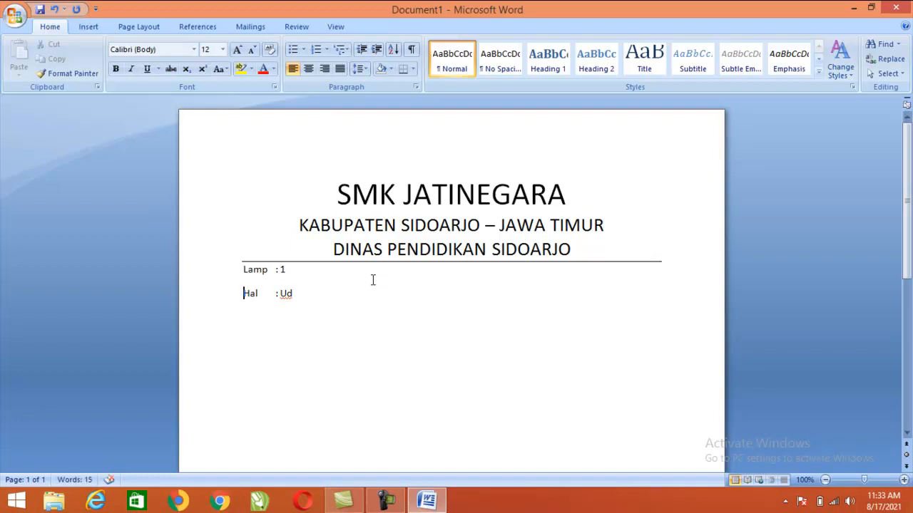
key(End)
key(BackSpace)
text(ndangan)
Insert the line 'Nomor :12/smk/2021' above the Lamp line
key(Return)
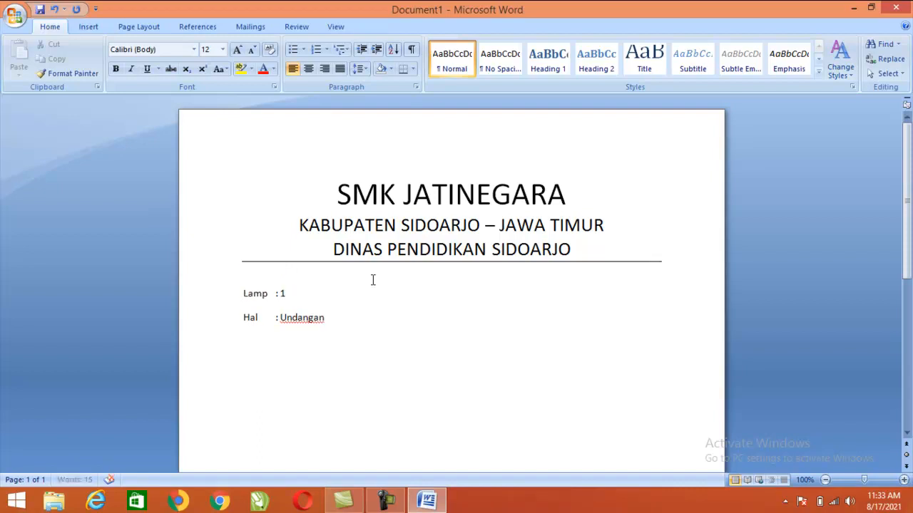
key(Up)
text(Nomor :)
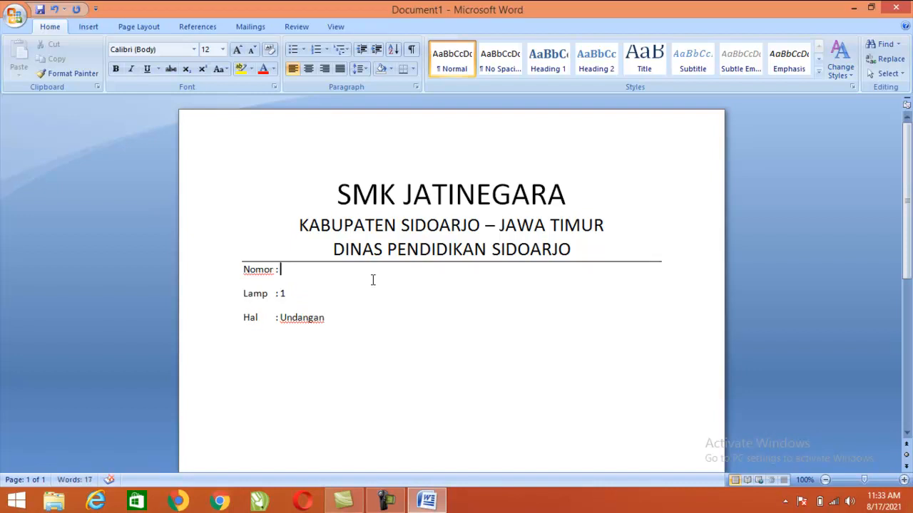
text(12/smk/2021)
Set Spacing After to 0 pt for the Nomor, Lamp and Hal lines
drag(328, 320, 230, 267)
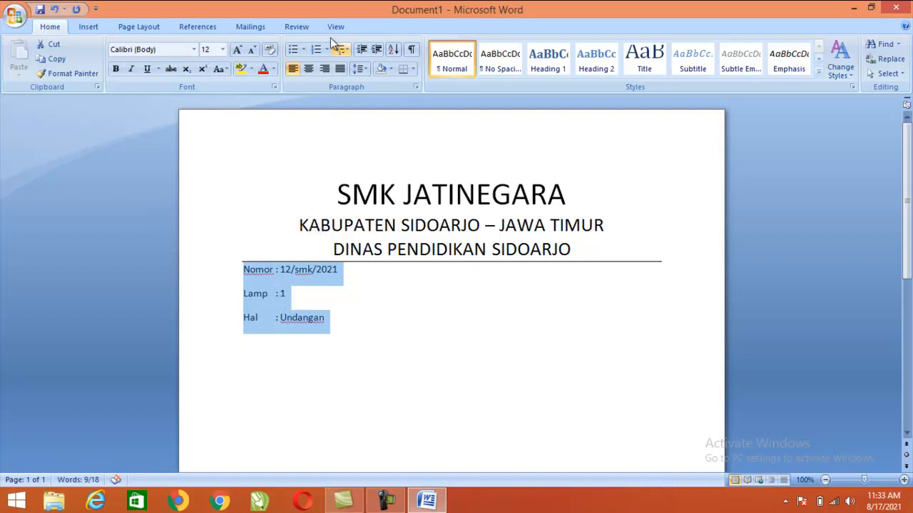
click(130, 26)
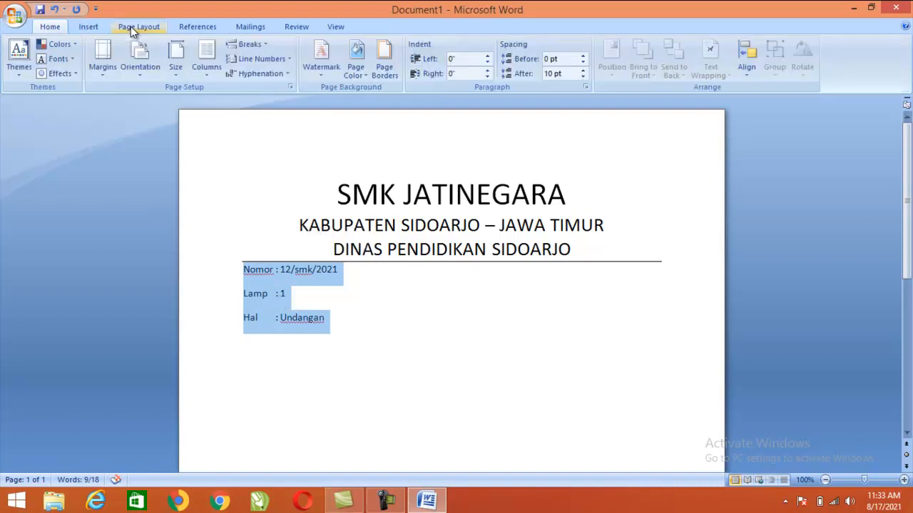
click(583, 79)
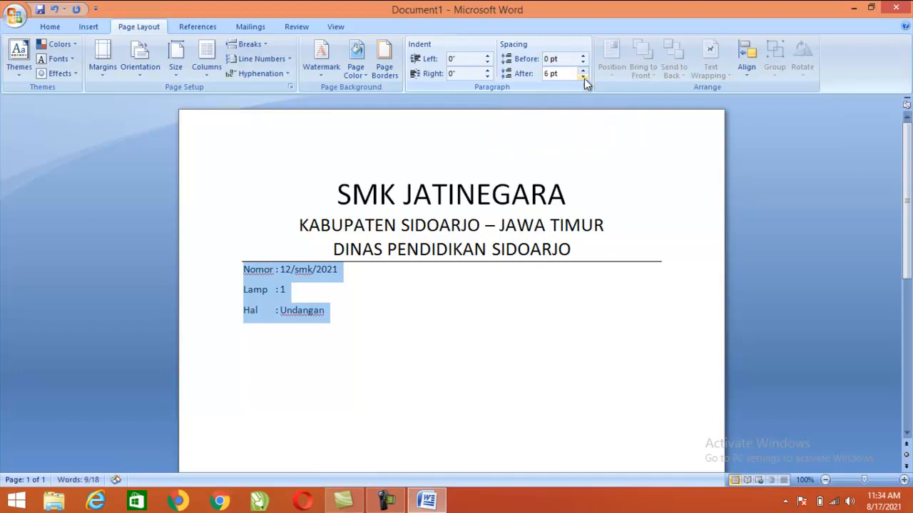
click(584, 79)
click(373, 336)
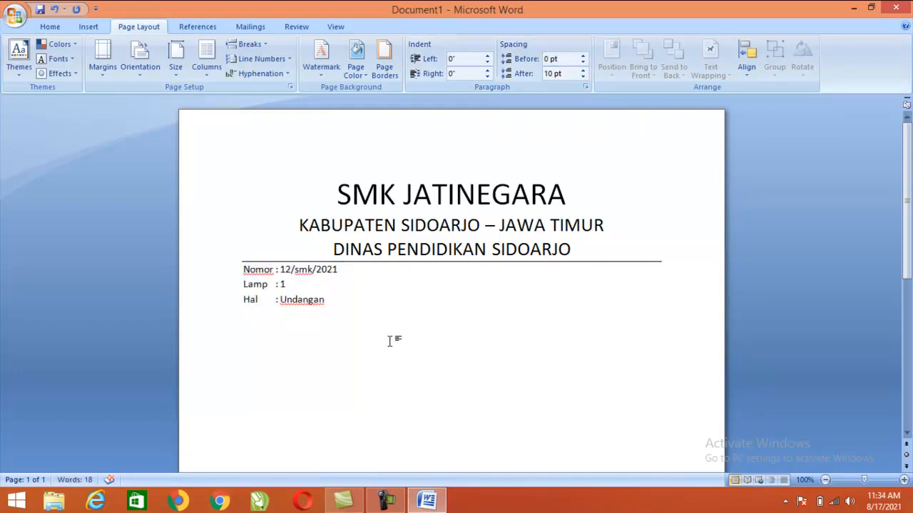
Type the greeting 'Dengan Hormat,' on its own line
text(Dengan Hormat.)
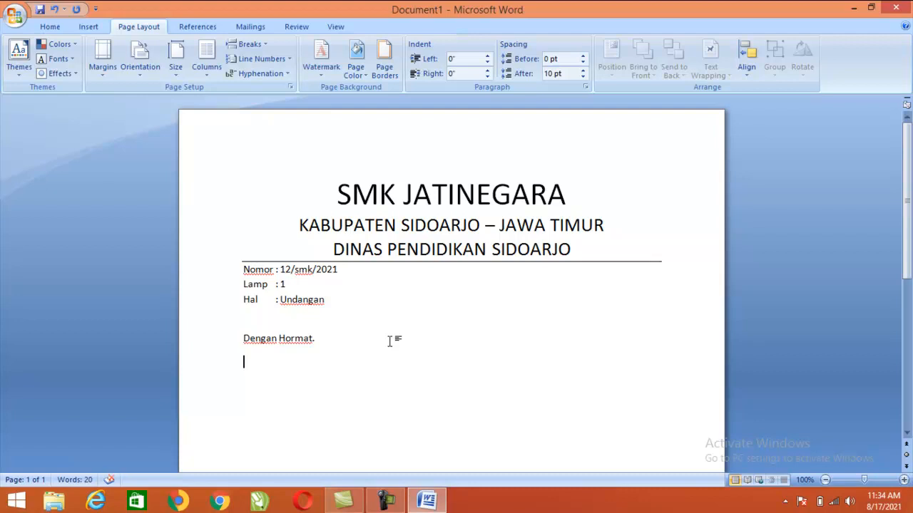
key(BackSpace)
key(Return)
Write the opening sentence about the 2020/2021 kenaikan kelas meeting, ending 'dilaksanakan pada :'
text(Seh)
key(BackSpace)
text(hung)
key(BackSpace)
key(BackSpace)
text(bungan dengan)
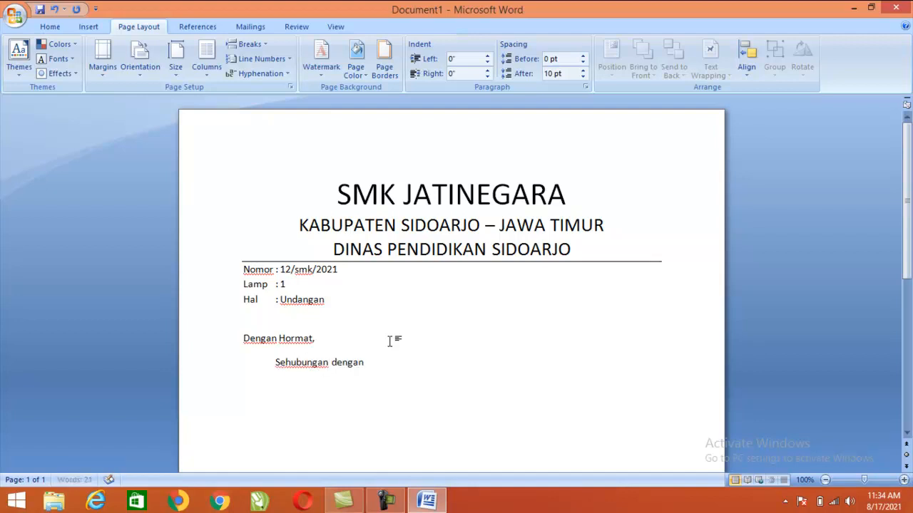
text( agenda rapa)
text(t kenaia)
text(n k)
key(BackSpace)
key(BackSpace)
key(BackSpace)
key(BackSpace)
text(k)
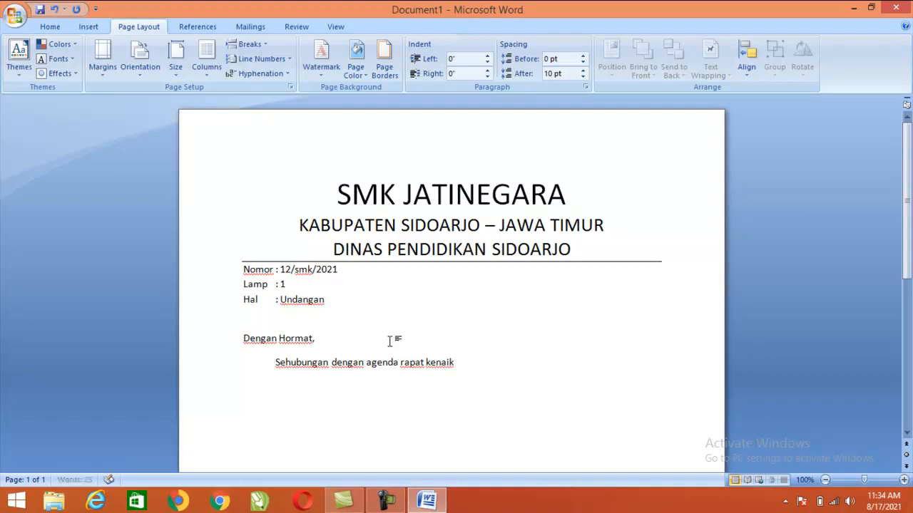
text(an kelas Tahun Pelaj)
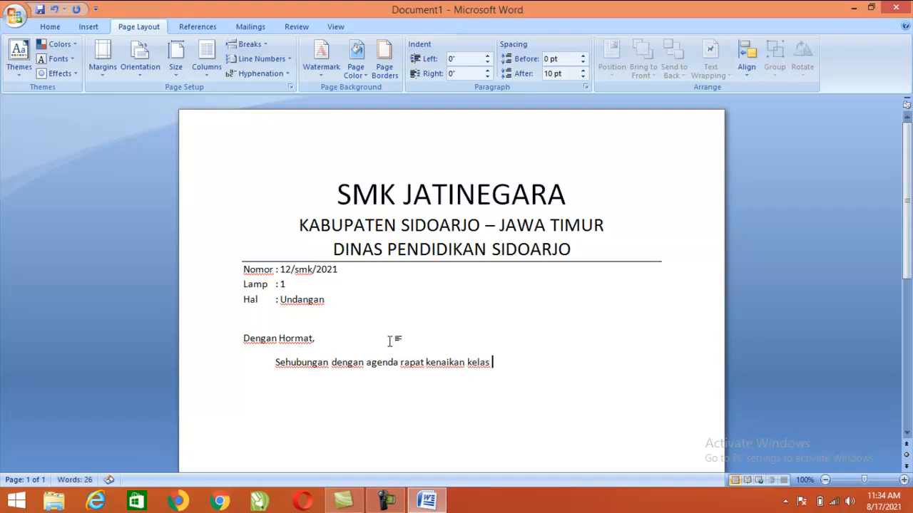
text(ara)
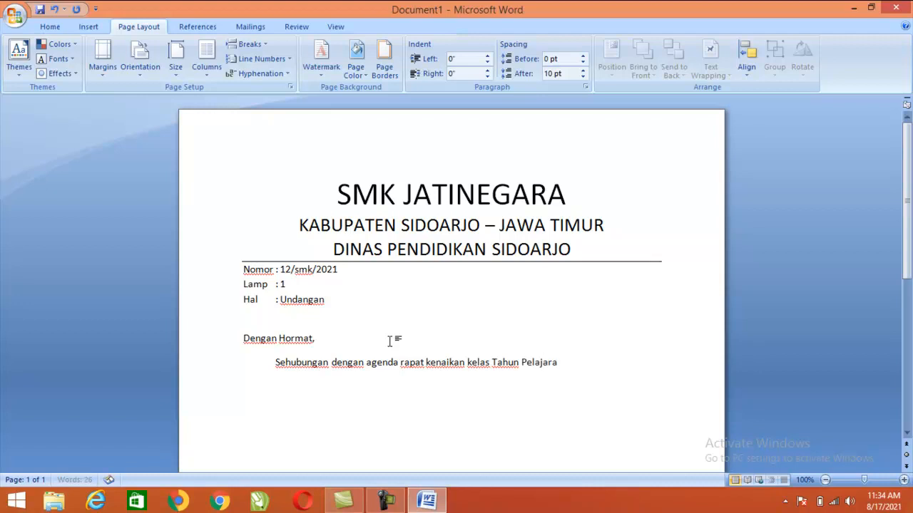
text(n 202)
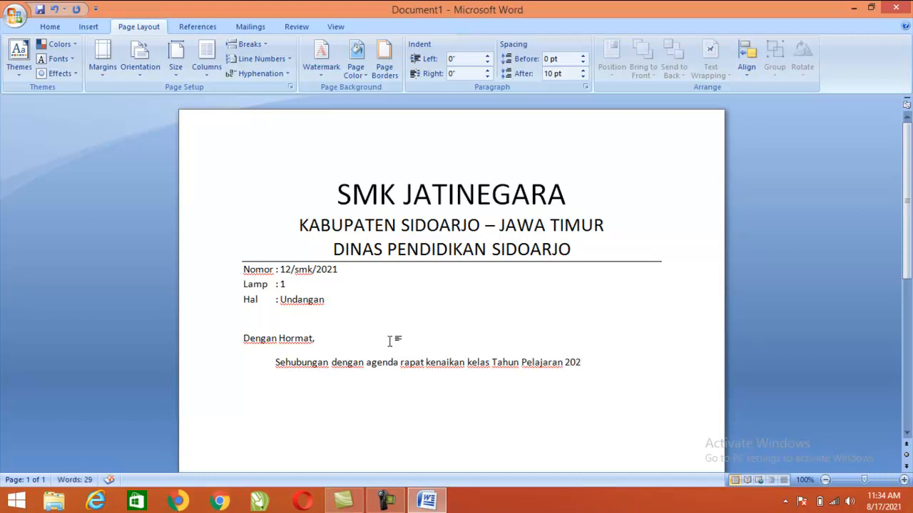
text(0/2021 yang akan di)
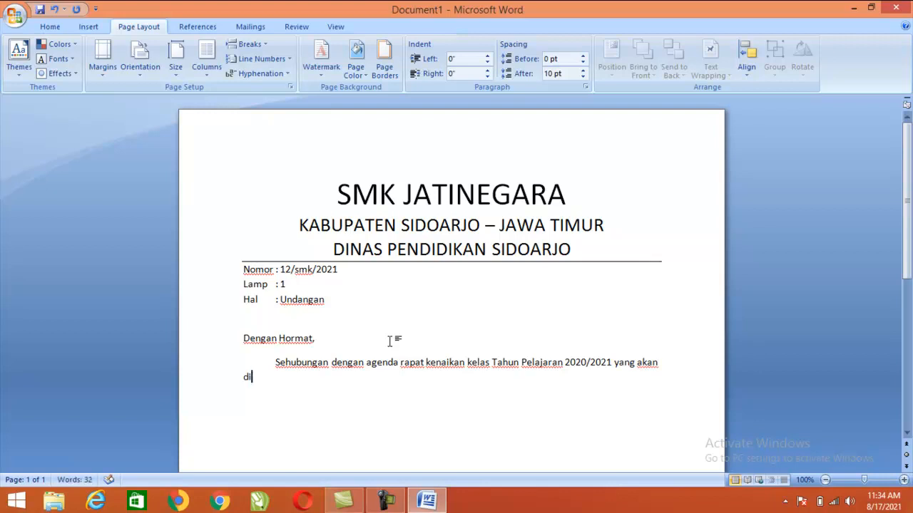
text(laksanakan p)
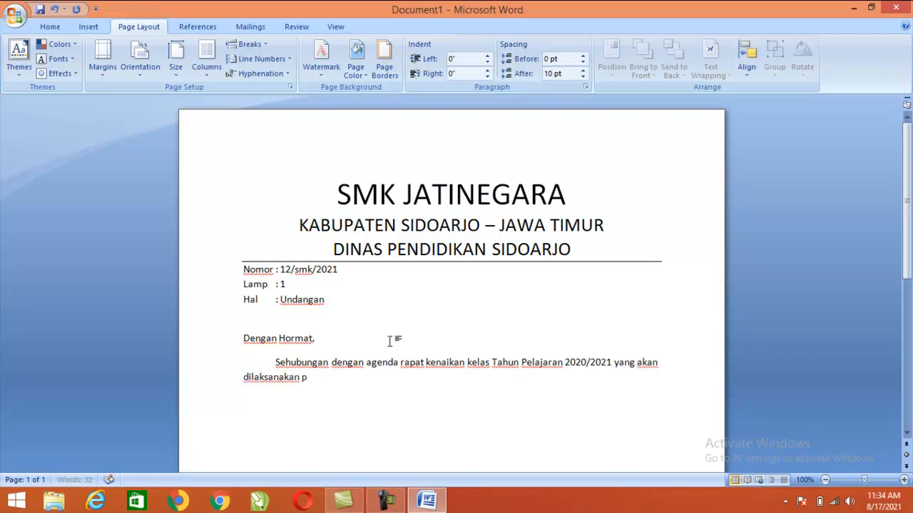
text(ada :)
key(Return)
text(Hari)
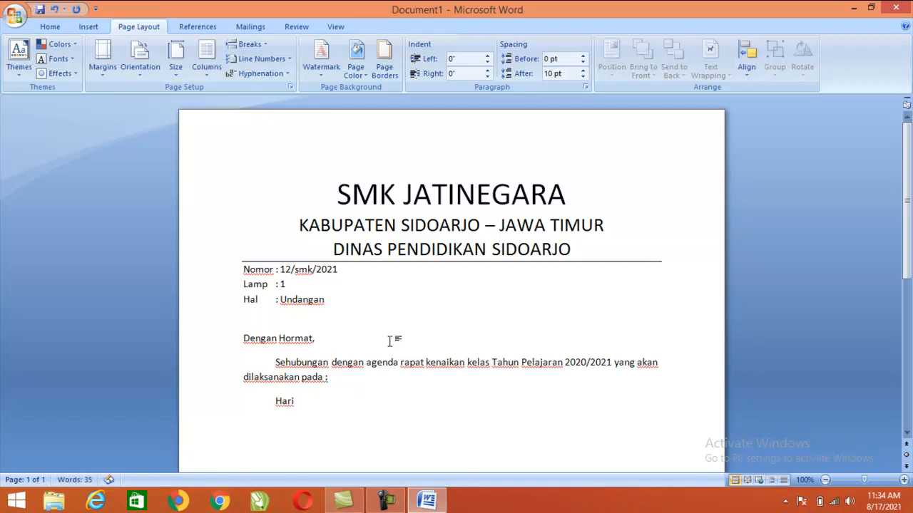
Complete the Hari/Tgl line with the date 'Kamis, 17 Juni 2021'
text(:)
key(Left)
key(Left)
text(/Tgl)
key(End)
key(Tab)
text(Kami)
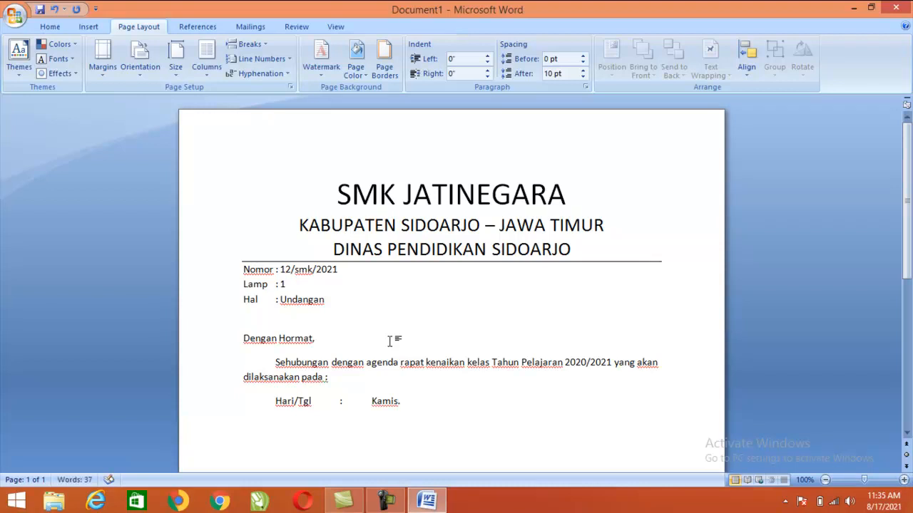
key(End)
key(BackSpace)
text(, 17 Juni 2021)
Add the Waktu line reading '09.00 s.d selesai' with a tab-aligned colon
key(Return)
text(Wa)
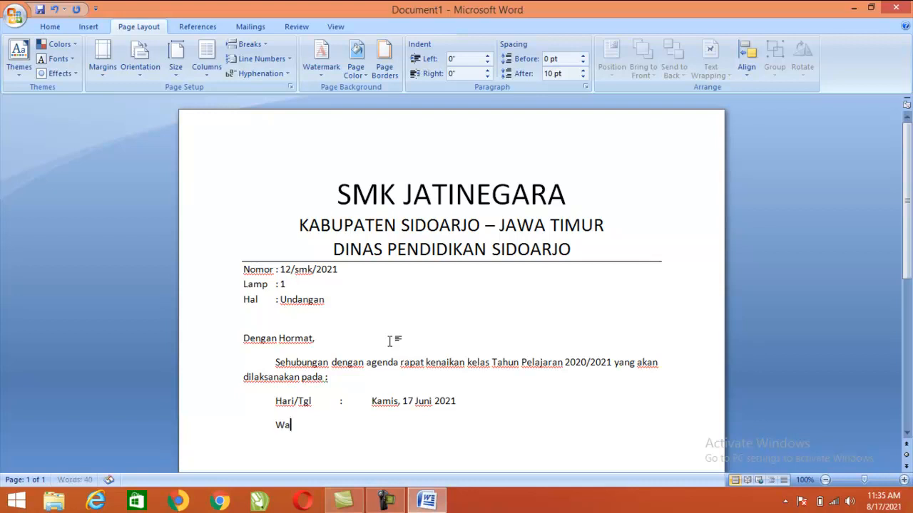
text(ktu)
key(Tab)
text(:)
key(Tab)
text(09.--)
key(BackSpace)
key(BackSpace)
text(00 s.d selesai)
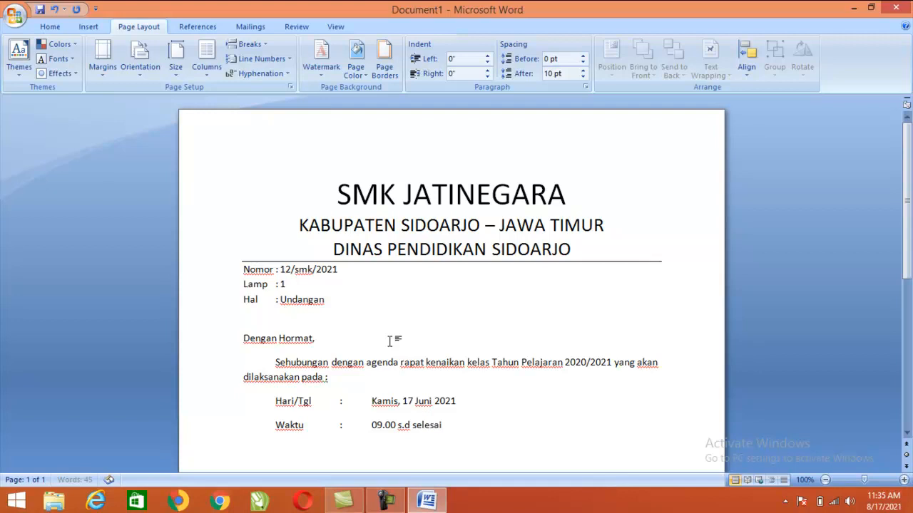
Add the indented Acara line reading 'Rapat Kenaikan Kelas', aligned with the colons above
key(Return)
key(Tab)
text(Acara)
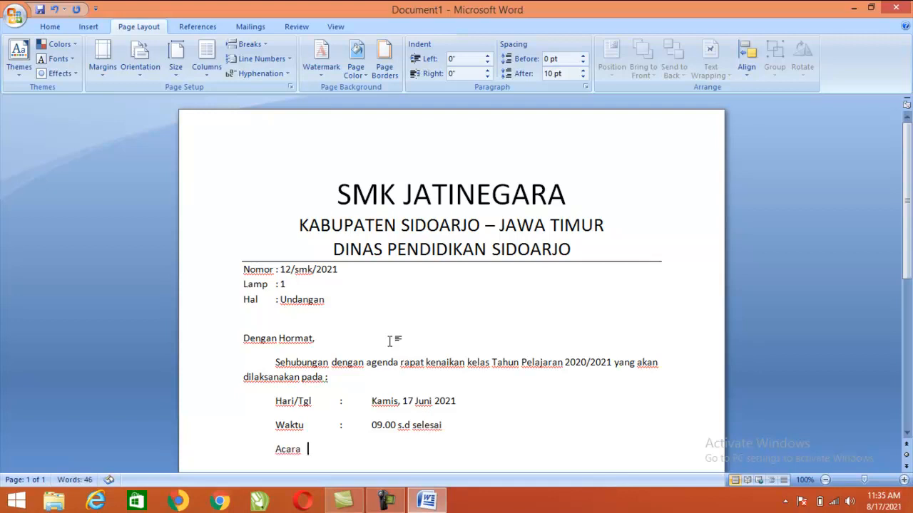
key(Tab)
text(: R)
key(Home)
key(Tab)
key(BackSpace)
key(End)
key(BackSpace)
key(Tab)
text(Rapat Kena)
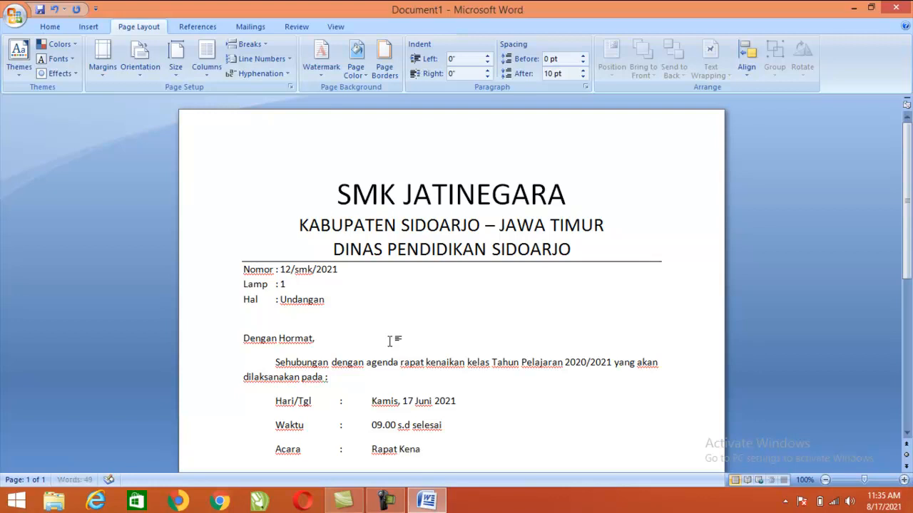
text(ikan Kelas)
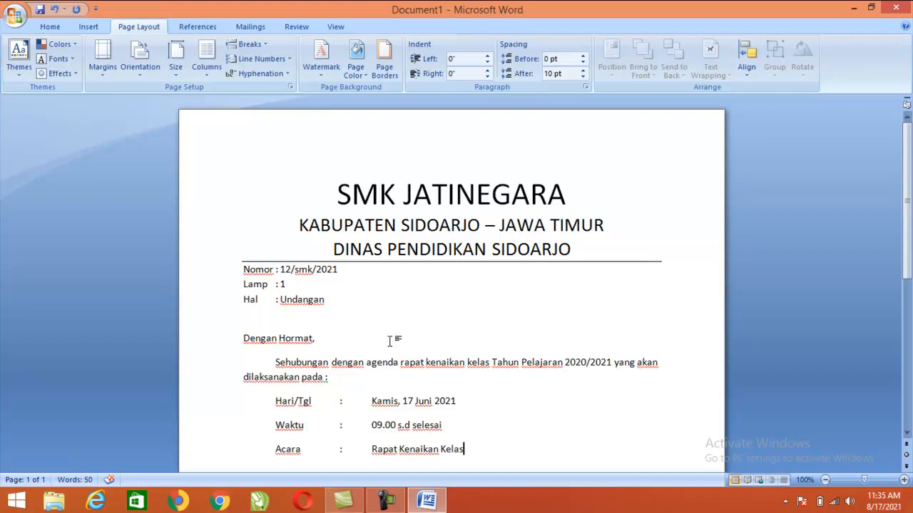
key(Return)
key(Return)
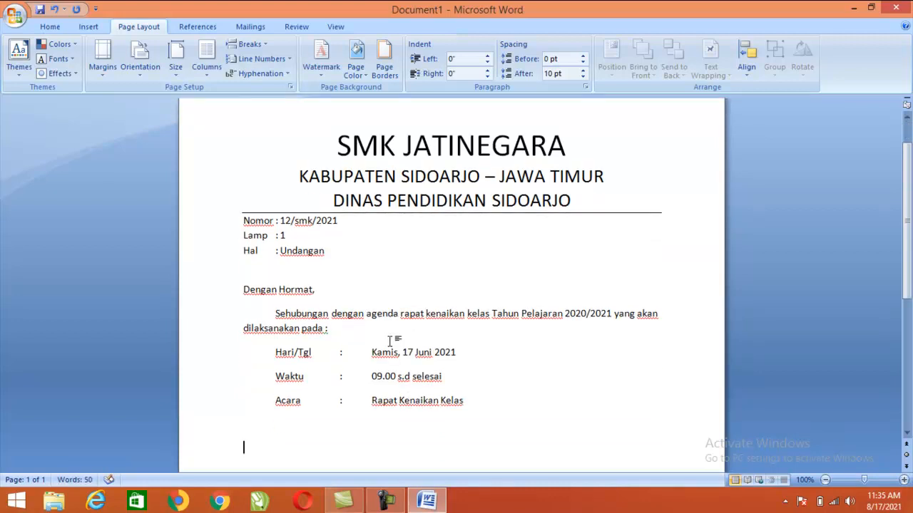
key(BackSpace)
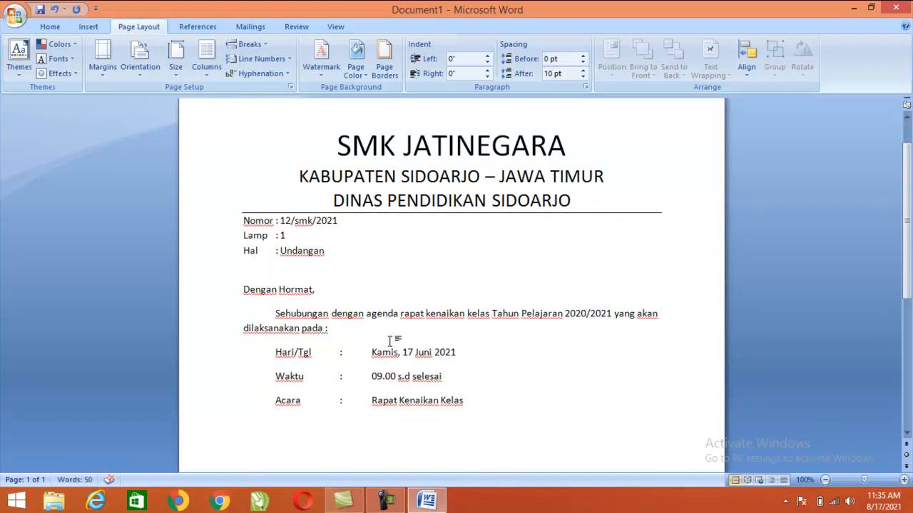
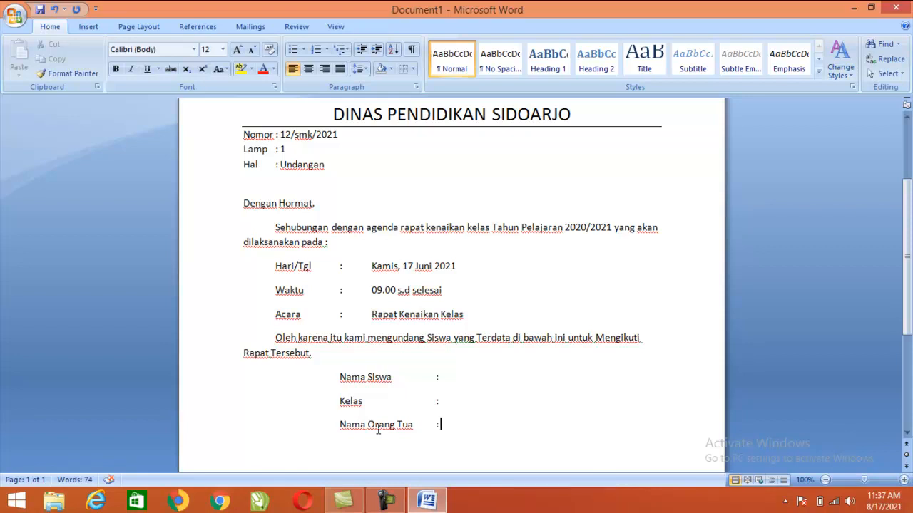
Add the indented closing paragraph 'Demikin Surat Undangan … Terima Kasih … Kerjasamanya.' below Nama Orang Tua
key(Return)
key(Tab)
text(Demikin)
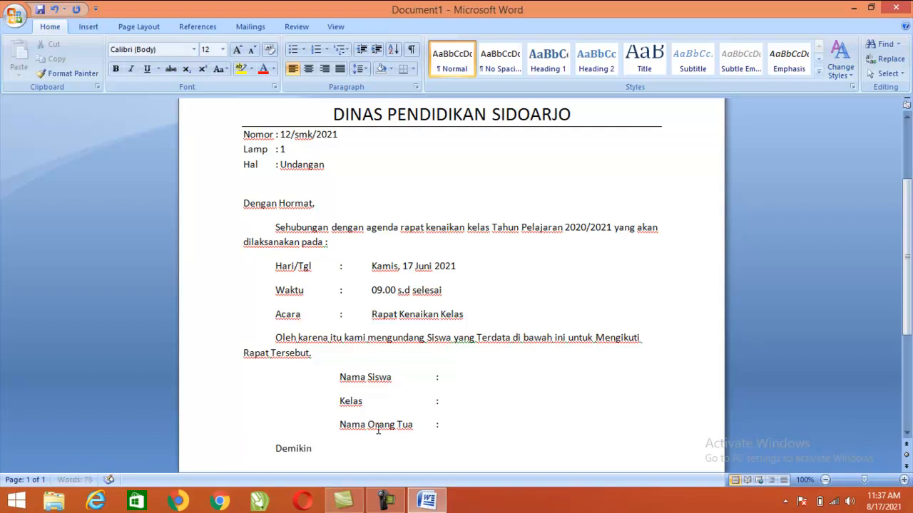
text( Surat Undangan i)
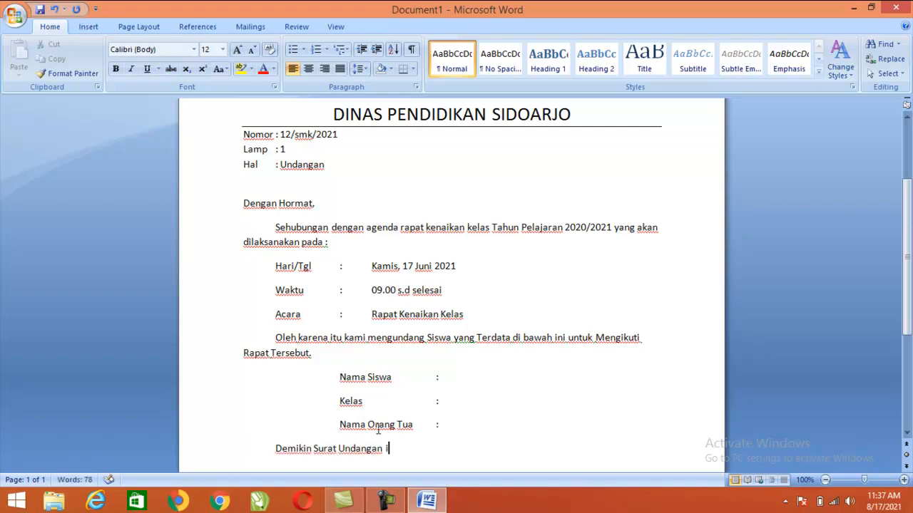
text(ni kami buat untuk )
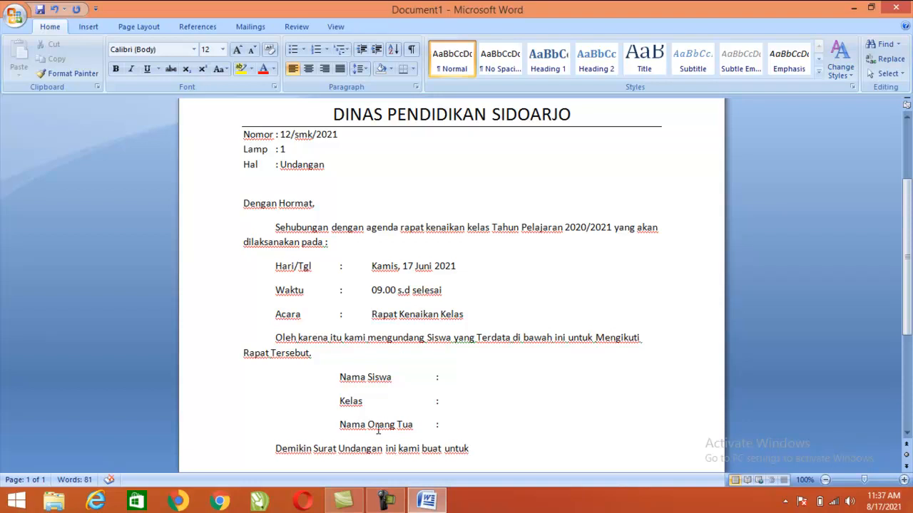
text(dapat dipe)
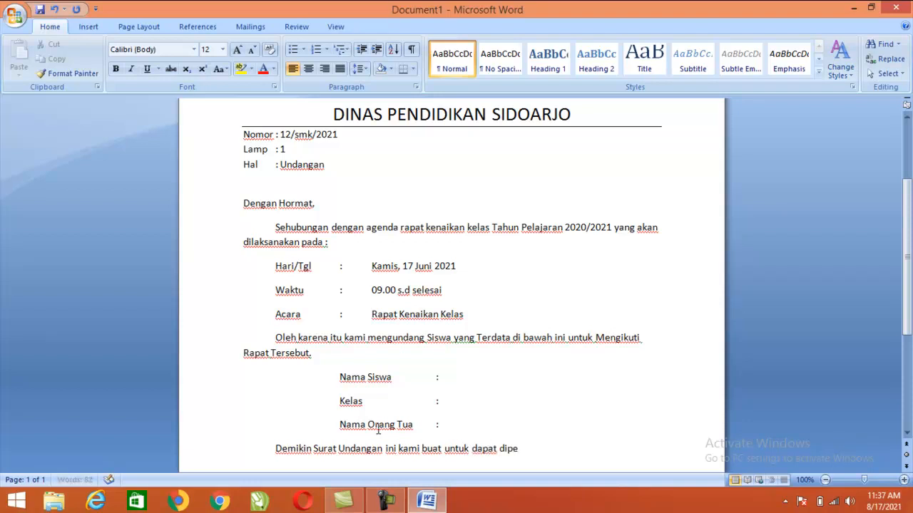
text(rhatikan. Terima KAs)
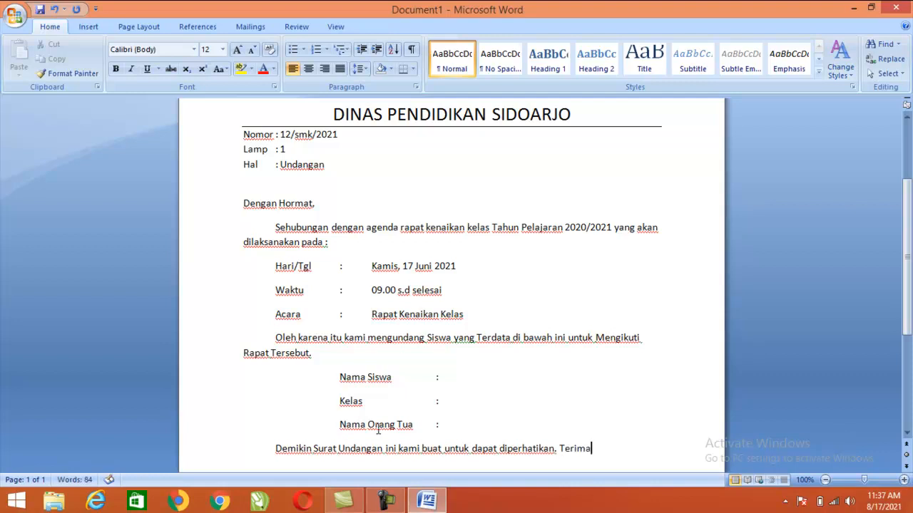
key(BackSpace)
key(BackSpace)
text(asih Ata)
key(BackSpace)
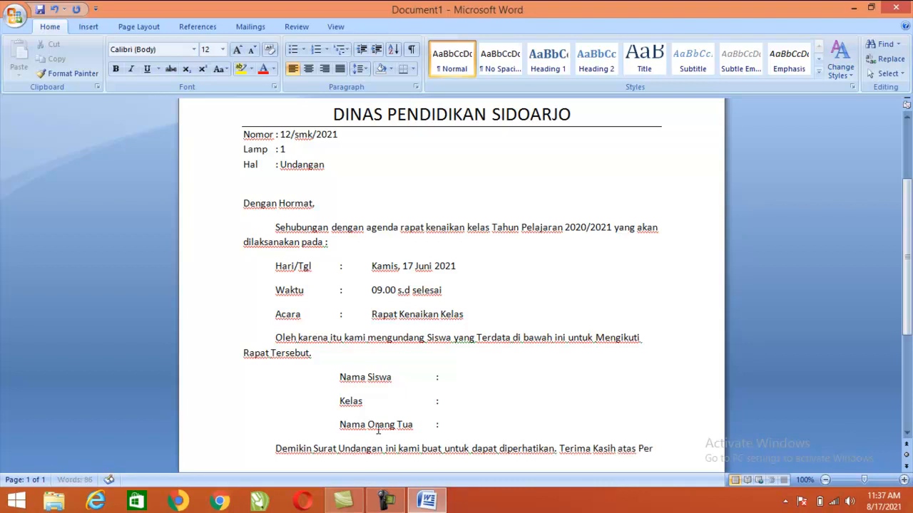
text(hatian dan Kerjas)
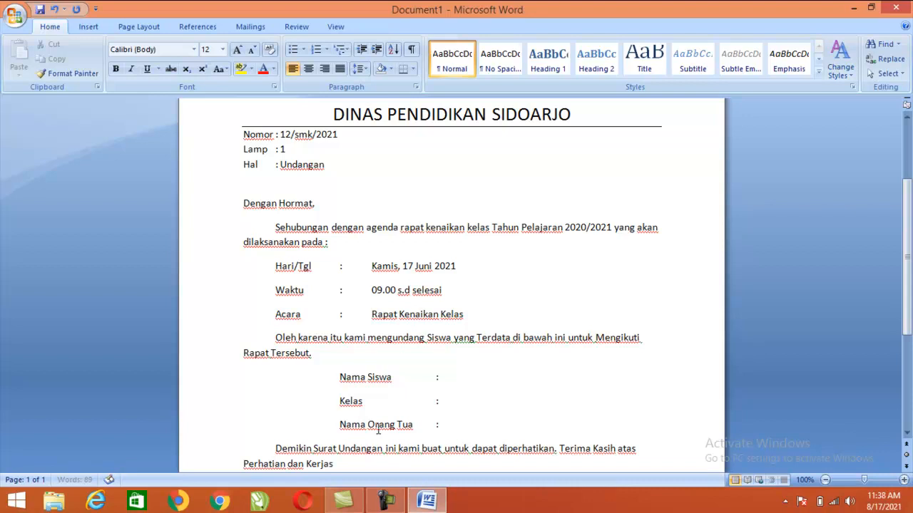
text(amanya.)
Leave blank lines below the closing paragraph to make room for the signature block
key(Return)
key(Return)
key(Return)
key(BackSpace)
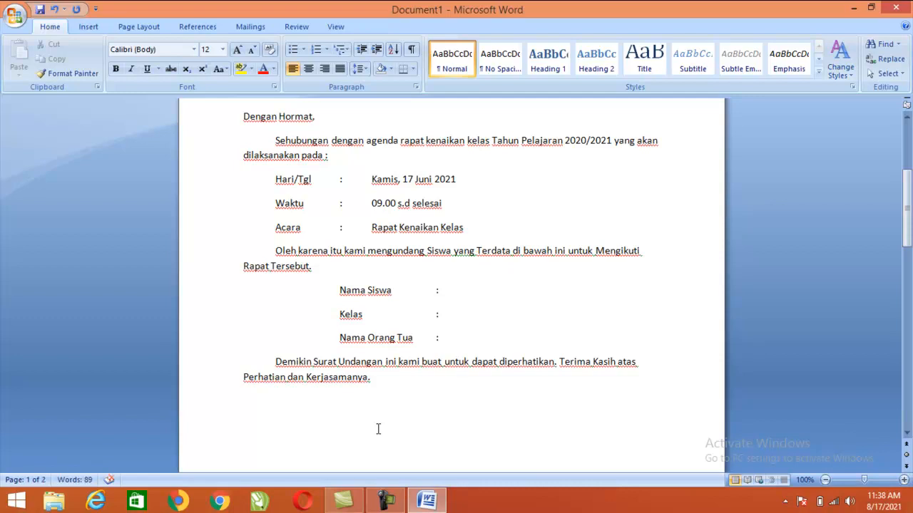
text(Band)
key(BackSpace)
key(BackSpace)
key(BackSpace)
key(BackSpace)
Type the date line 'Jatinegara, 01 Juni 2021' with 'Kepala Sekolah' indented beneath it
text(Jatinegara, 01)
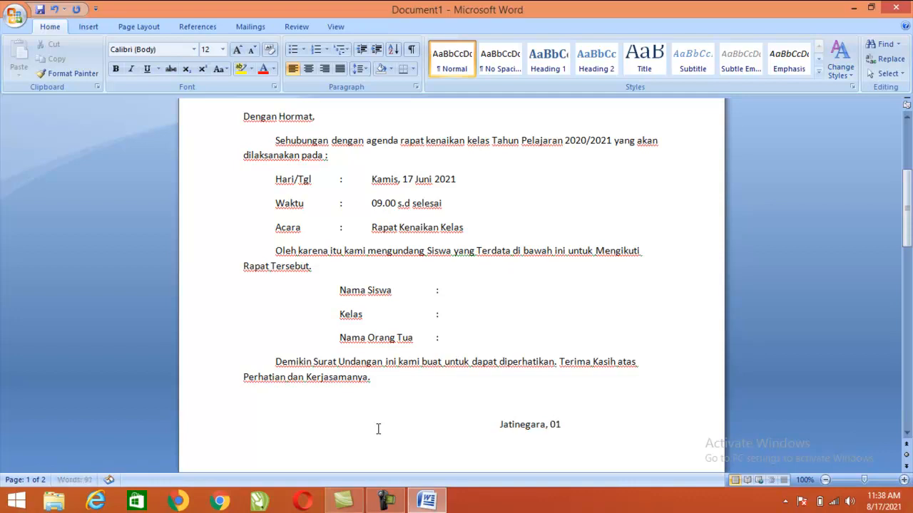
text( Juni 2021)
key(Return)
key(Tab)
key(Tab)
key(Tab)
key(Tab)
key(Tab)
key(Tab)
key(Tab)
text(K)
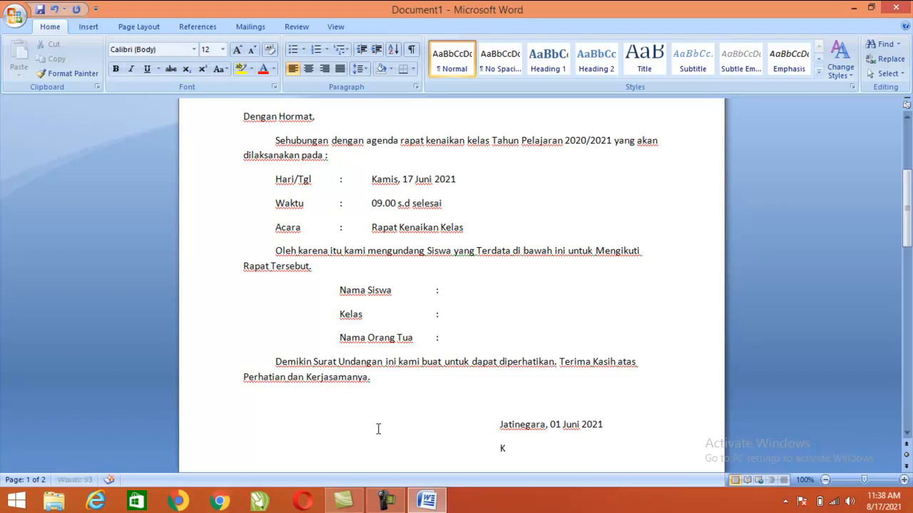
text(epa)
key(BackSpace)
text(pala Sekolah)
Add the headmaster's name with the degree 'S.Pd' as the indented signer line
scroll(378, 429, down, 2)
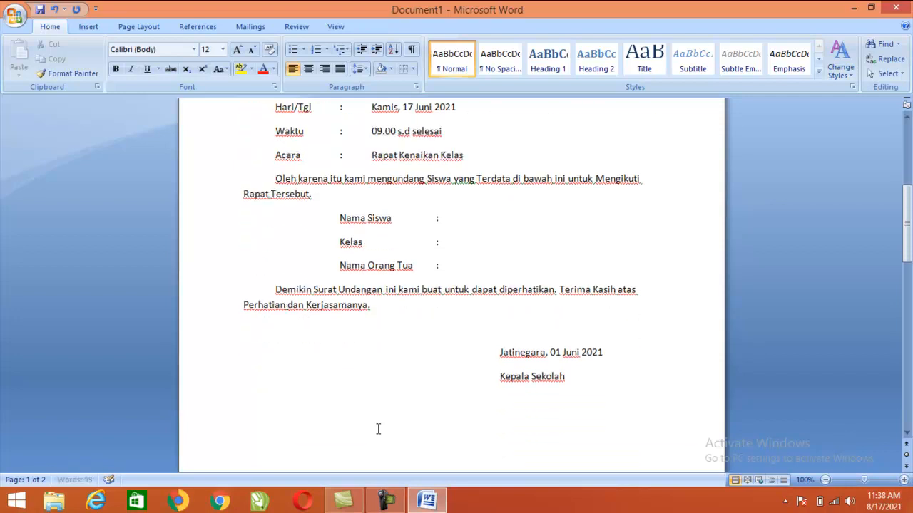
key(Tab)
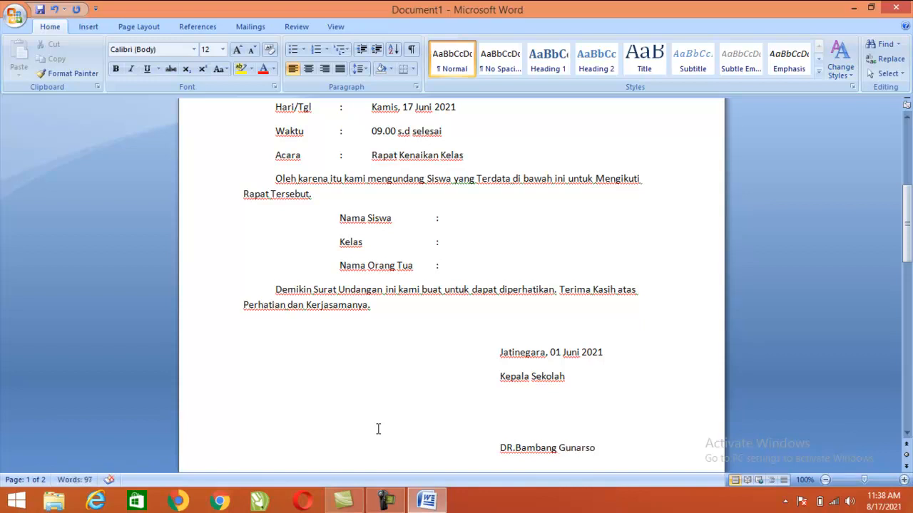
text(SP)
key(BackSpace)
text(.Pd)
scroll(276, 200, up, 2)
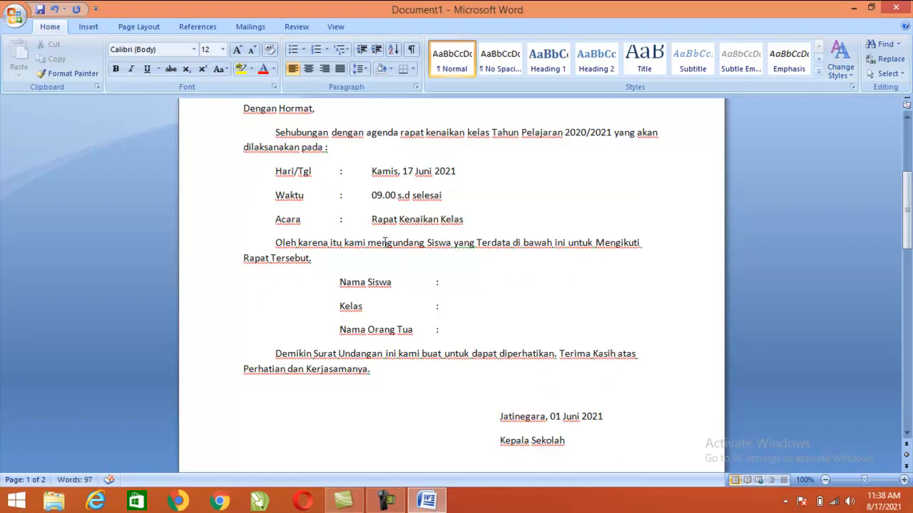
drag(418, 150, 495, 305)
click(483, 354)
click(411, 70)
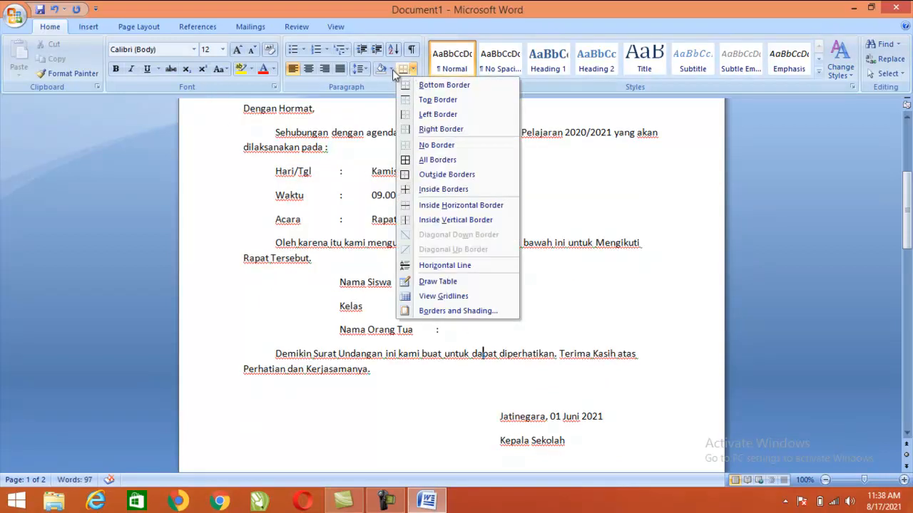
click(321, 68)
click(341, 70)
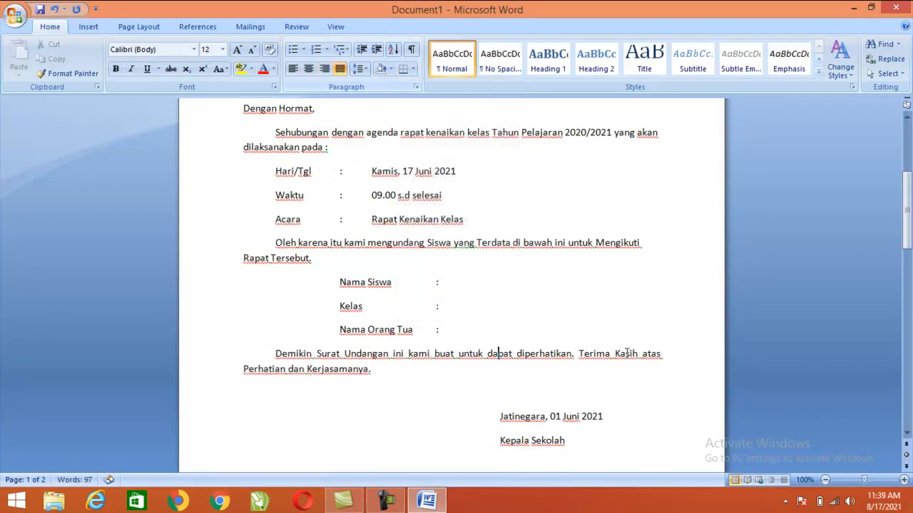
click(340, 68)
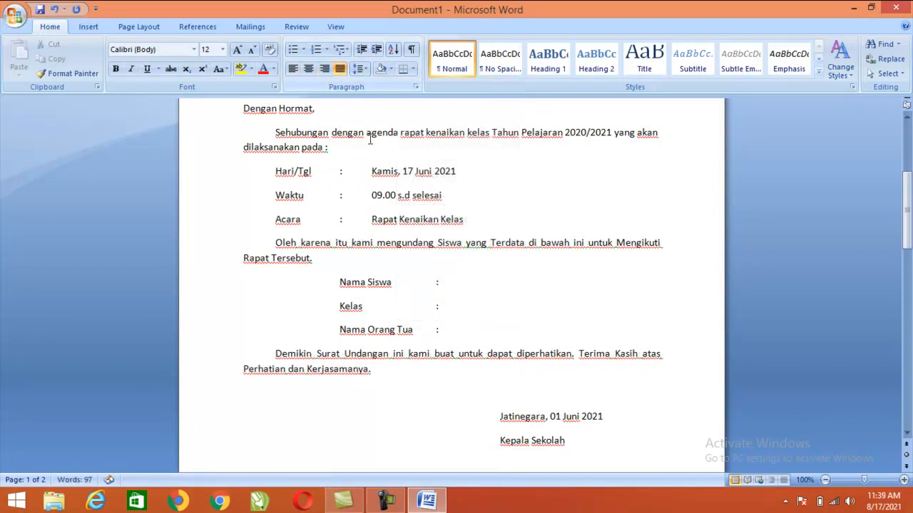
click(508, 132)
click(340, 69)
scroll(522, 254, up, 3)
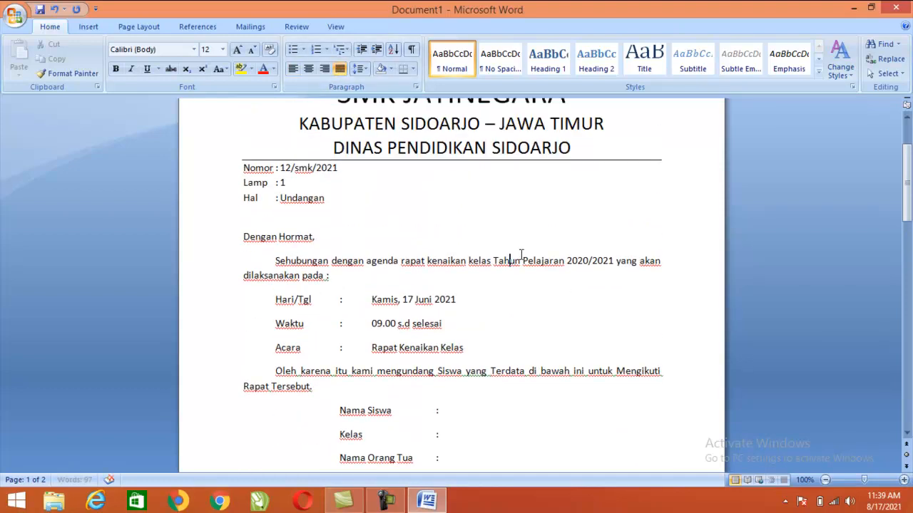
scroll(522, 254, up, 1)
scroll(513, 260, down, 4)
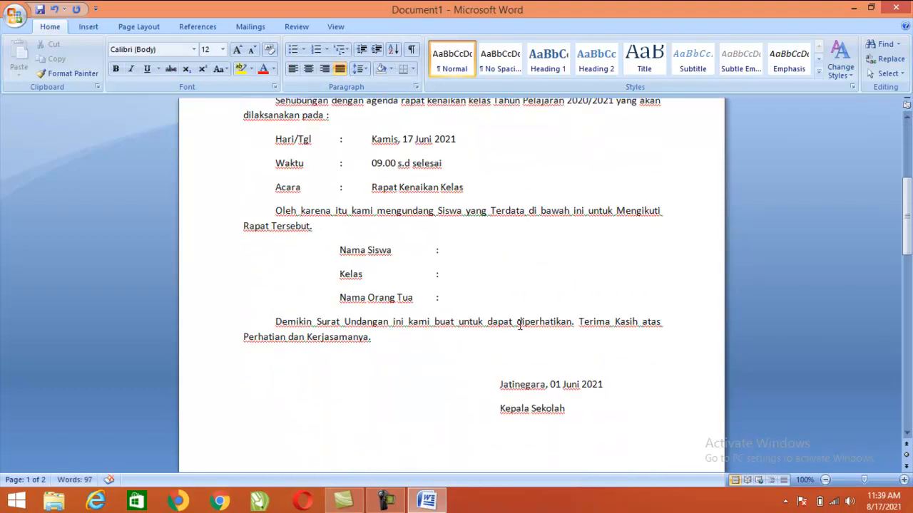
scroll(524, 339, down, 2)
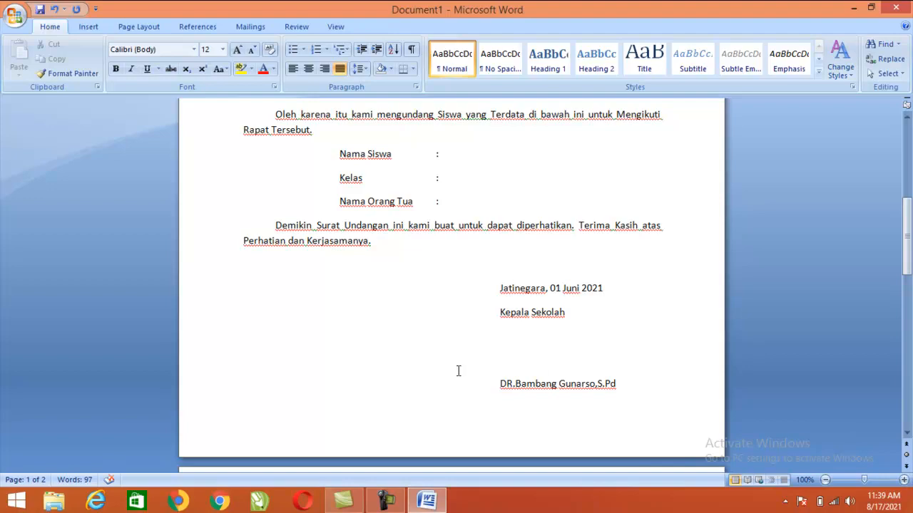
scroll(448, 378, up, 8)
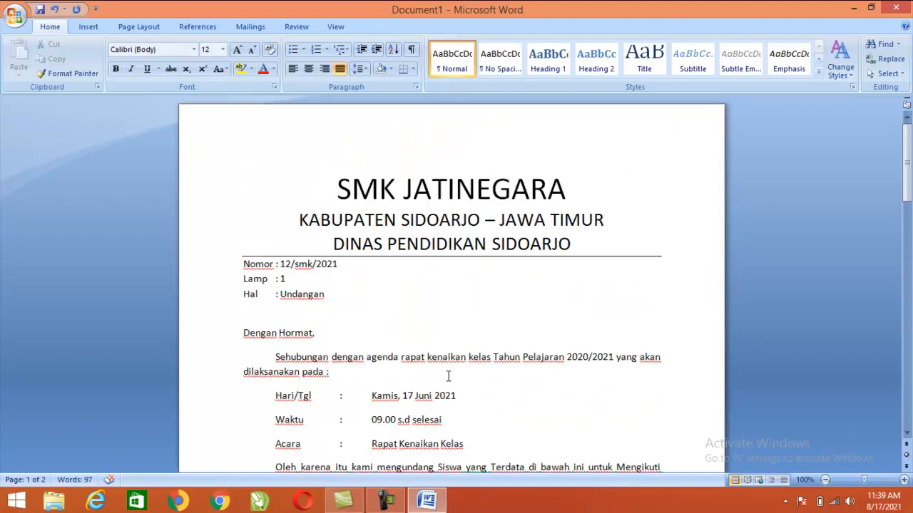
Use Save As to create and open a new folder 'SURAT RESMI' inside D:\2021
click(15, 15)
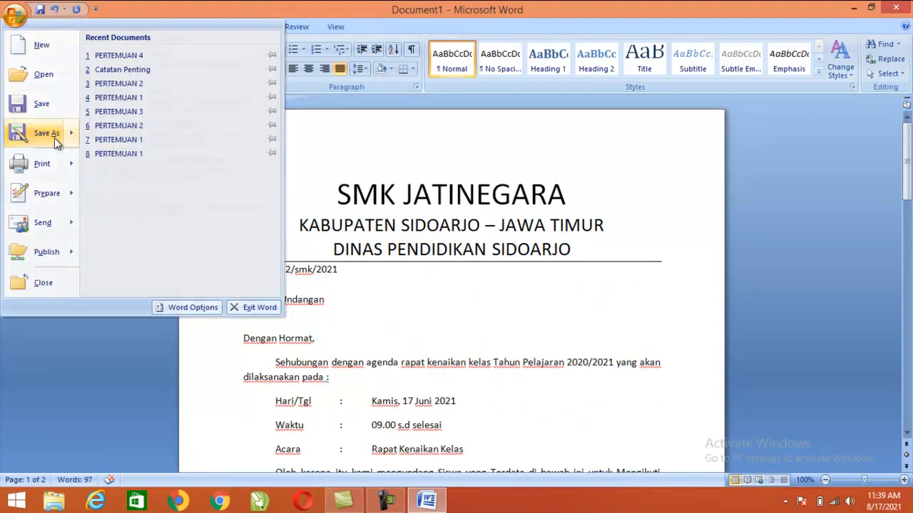
click(56, 141)
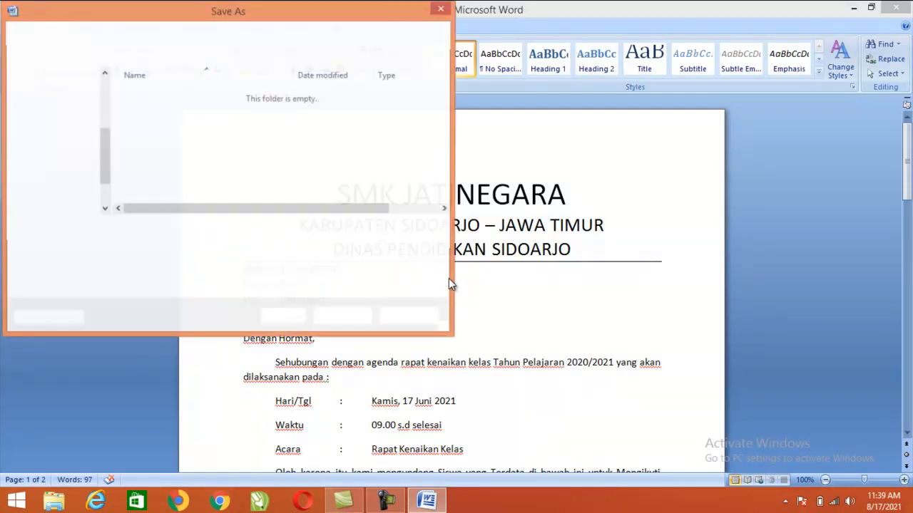
scroll(85, 200, down, 1)
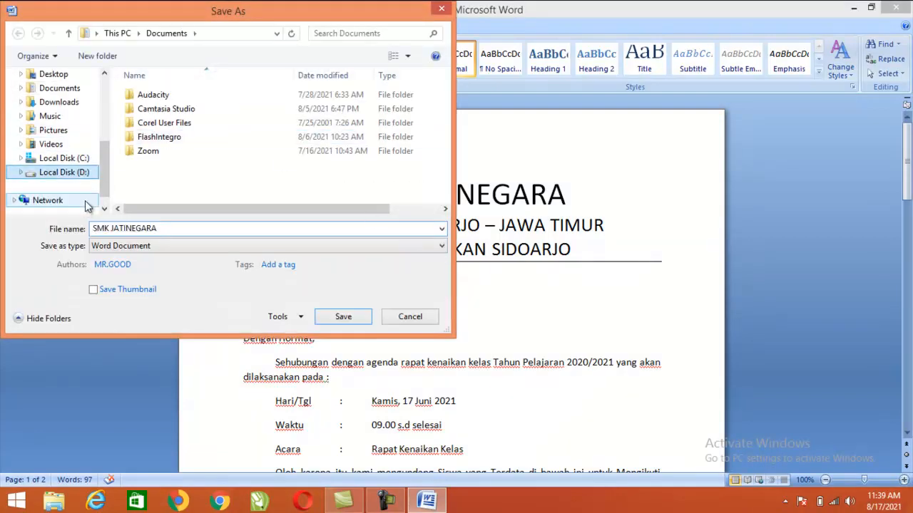
double_click(179, 108)
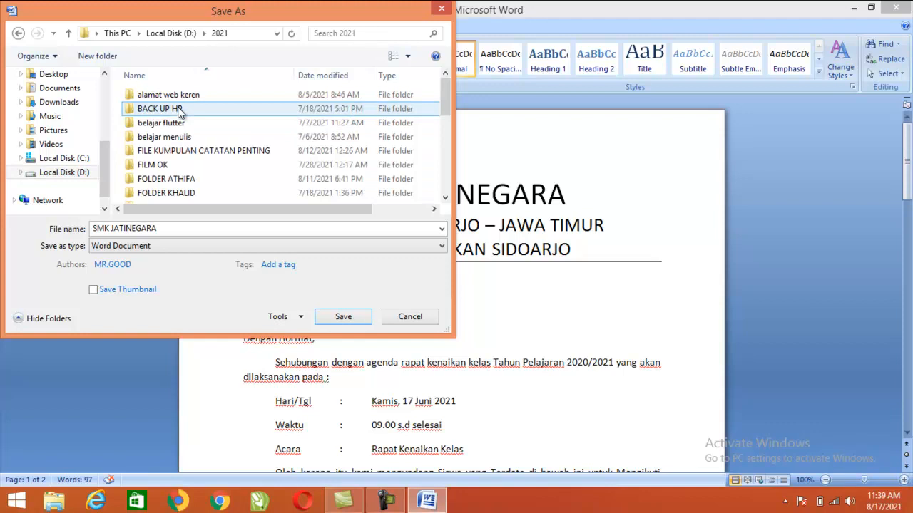
click(98, 56)
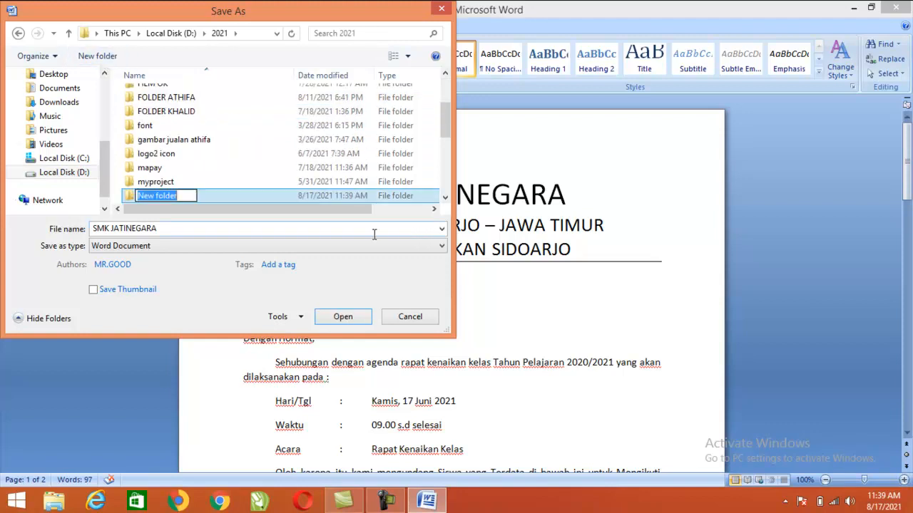
text(SURAT )
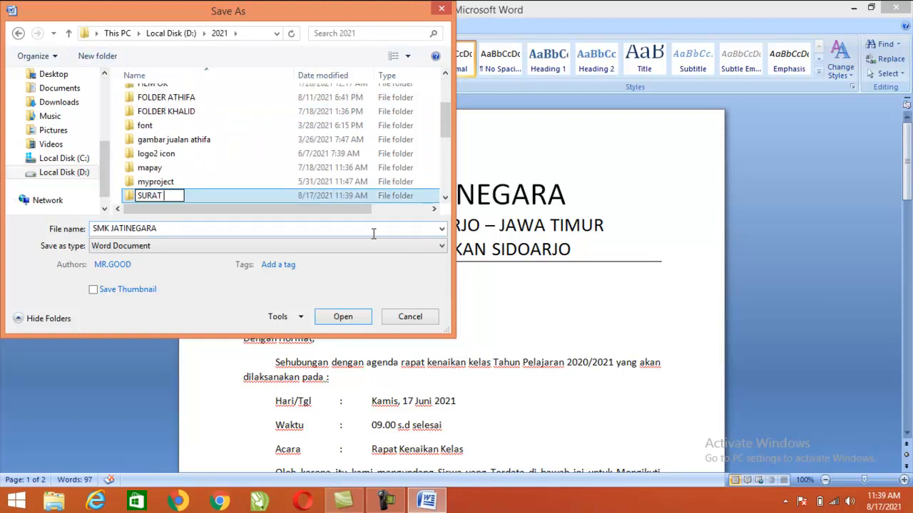
text(RESMI)
key(Return)
key(Return)
Save the letter there under the file name 'Surat Undangan Rapat'
click(185, 230)
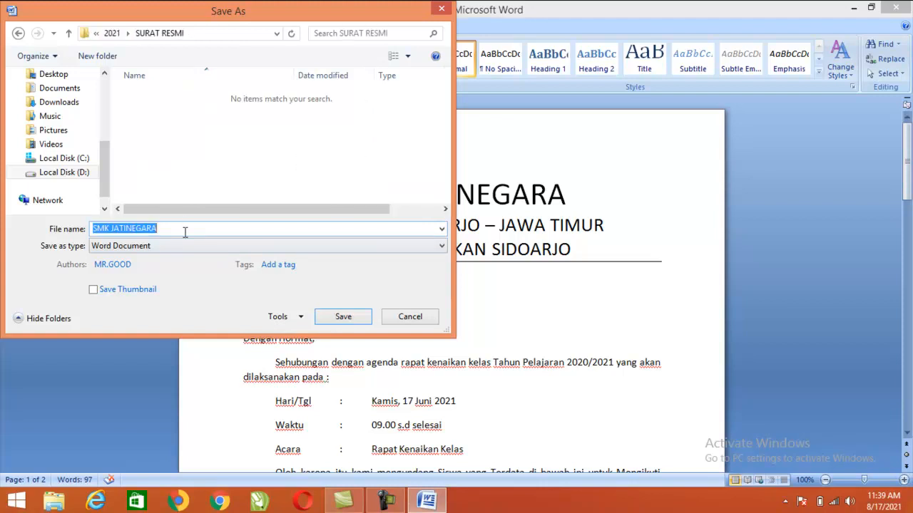
click(172, 229)
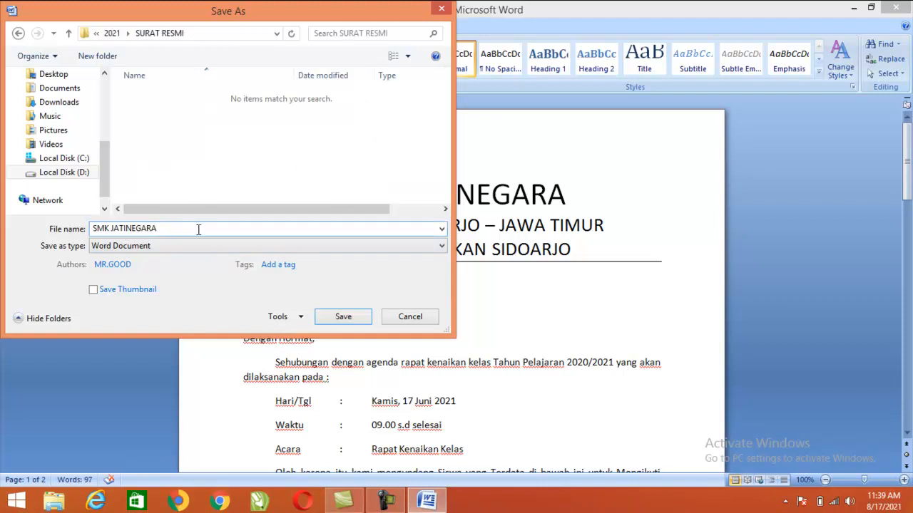
click(198, 229)
text(sURAT)
key(BackSpace)
key(BackSpace)
key(BackSpace)
key(BackSpace)
key(BackSpace)
key(BackSpace)
text(Surat Undangan Rapat)
click(343, 316)
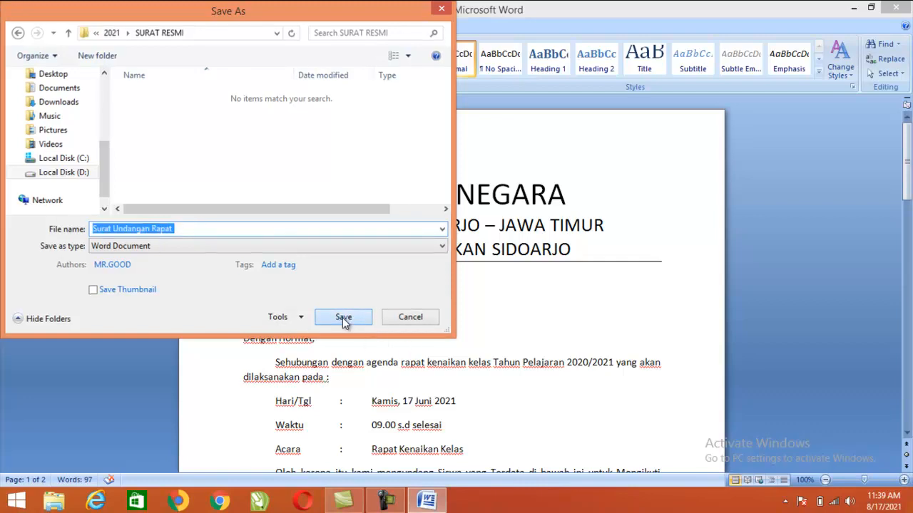
click(347, 301)
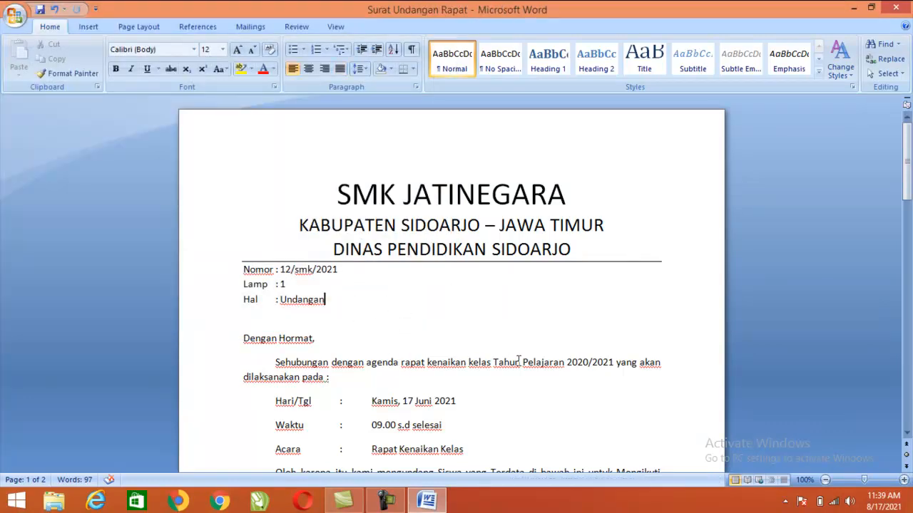
scroll(459, 383, down, 10)
scroll(508, 400, up, 2)
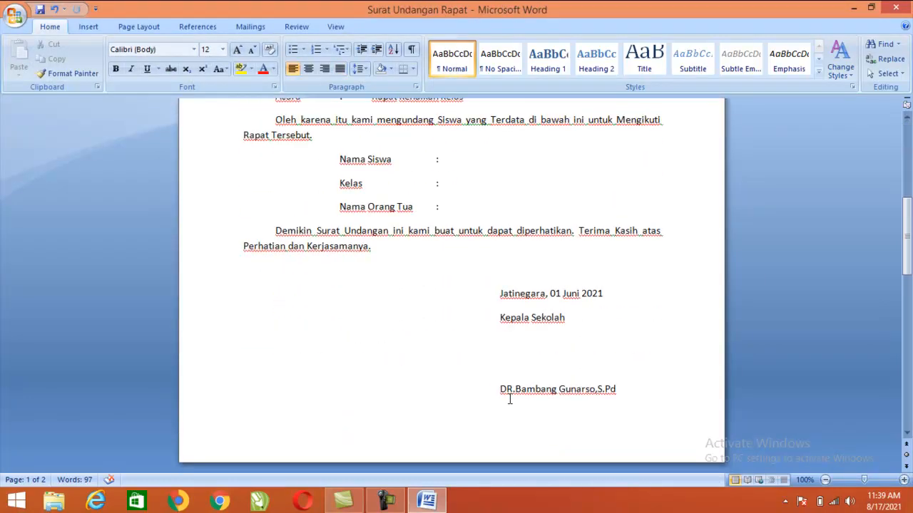
scroll(508, 399, up, 3)
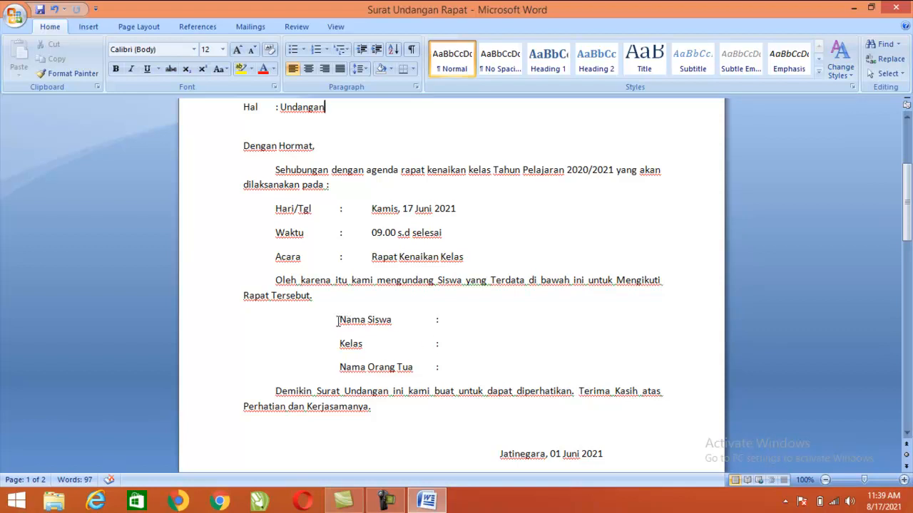
drag(336, 319, 434, 319)
click(359, 344)
drag(341, 367, 436, 367)
click(469, 371)
scroll(435, 353, up, 5)
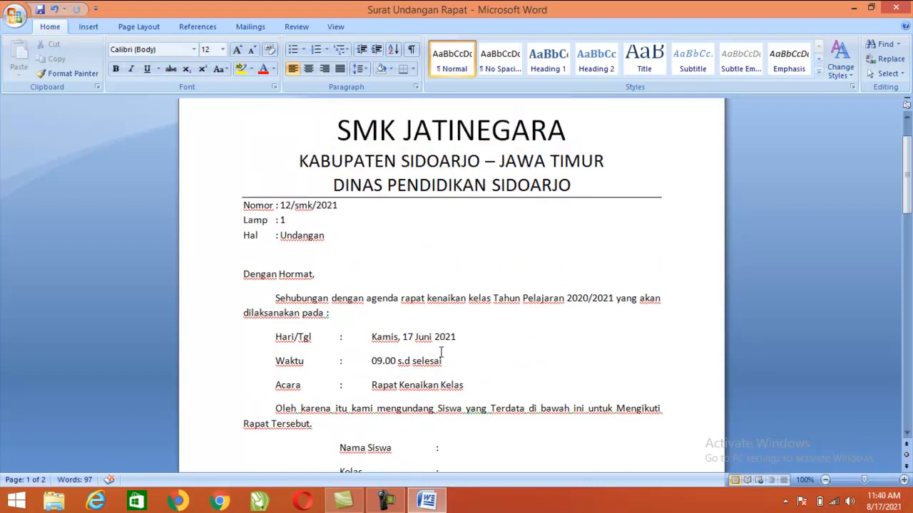
scroll(437, 353, down, 8)
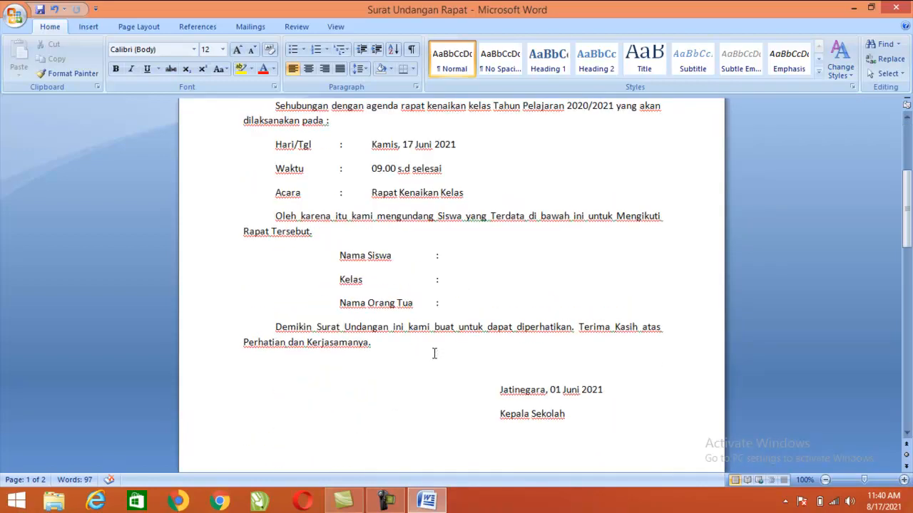